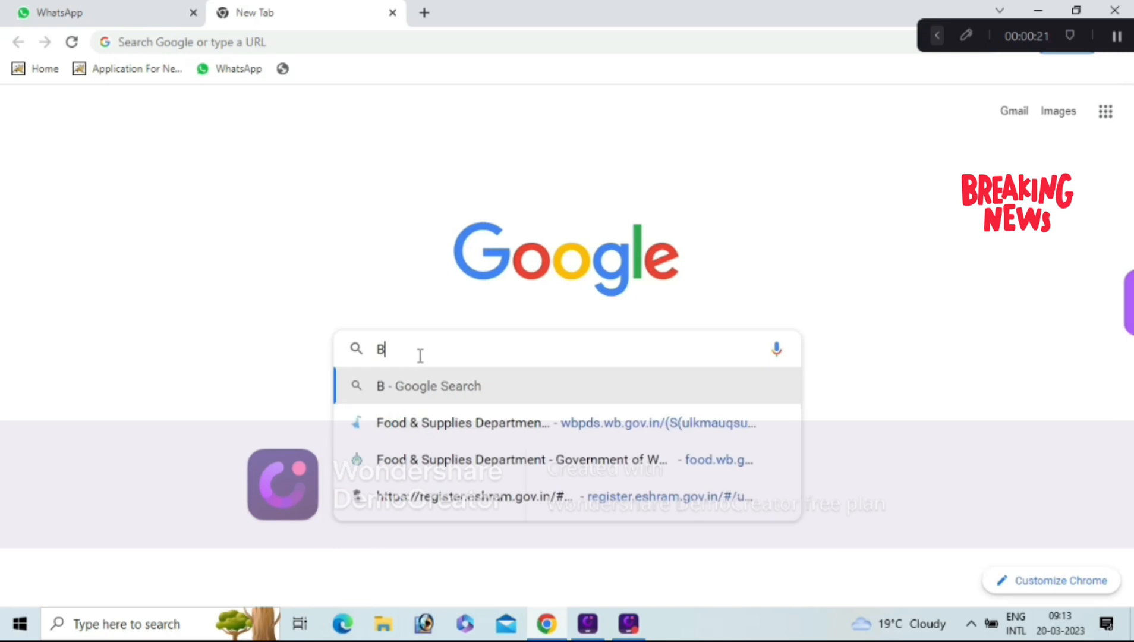
- Search for "bsk.wb.gov.in login" and open the Bangla Sahayata Kendra home page, dismissing its announcement popup
text(SK)
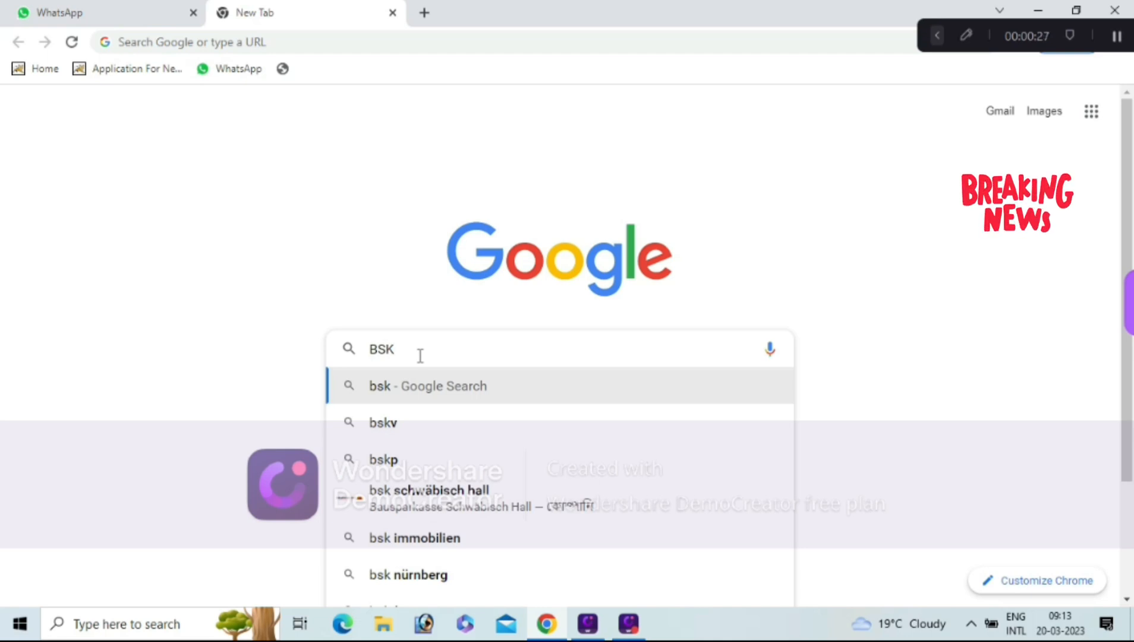
text(.W)
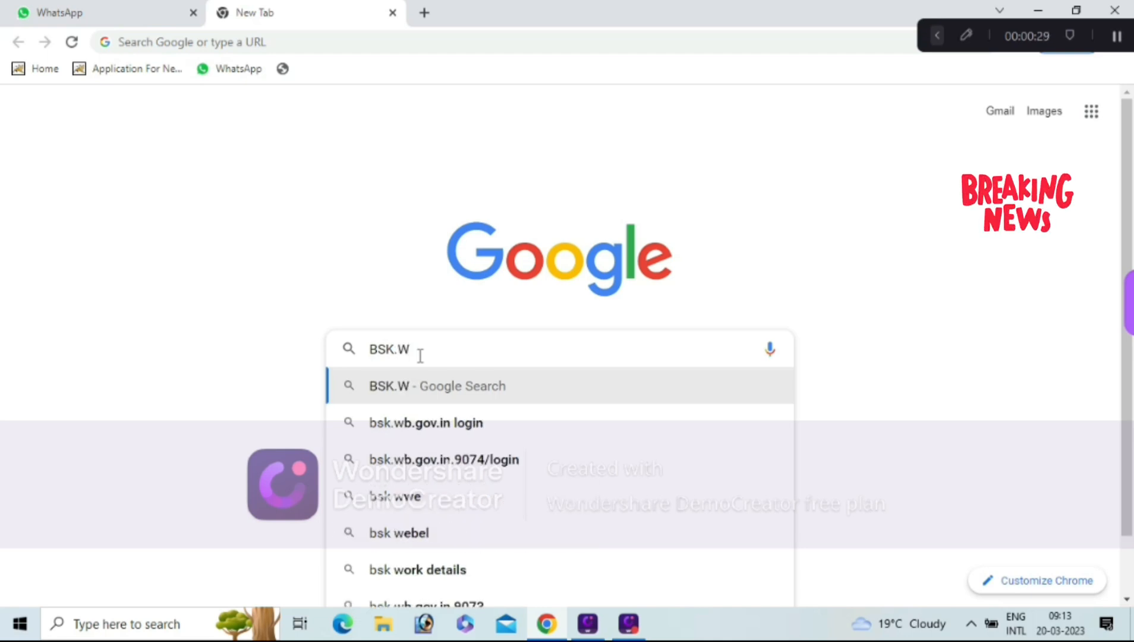
click(425, 418)
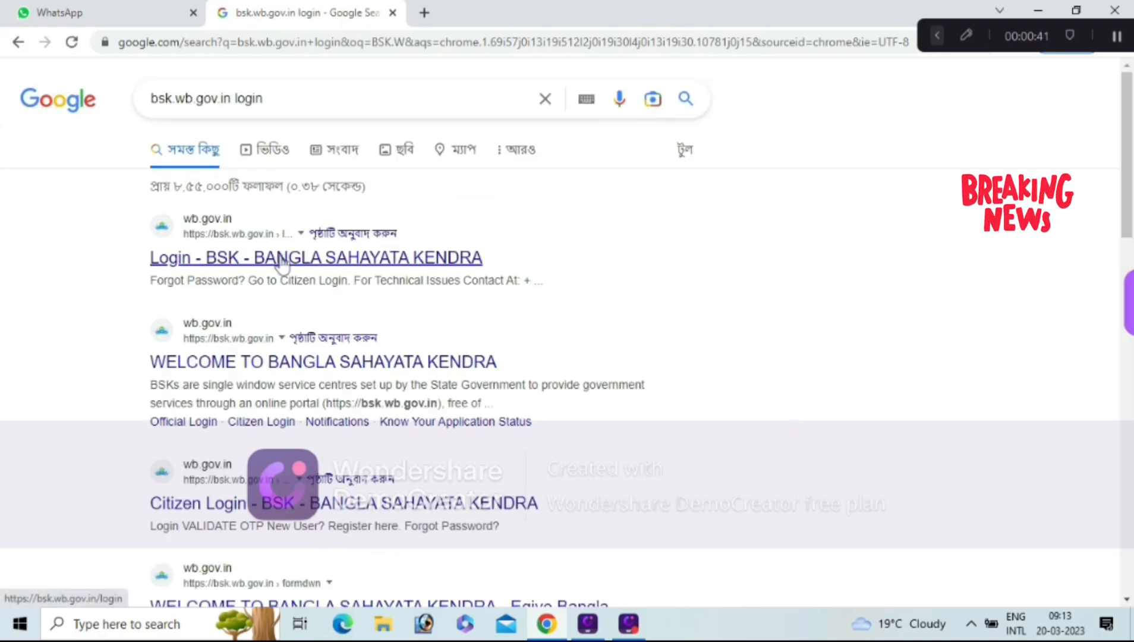
click(284, 364)
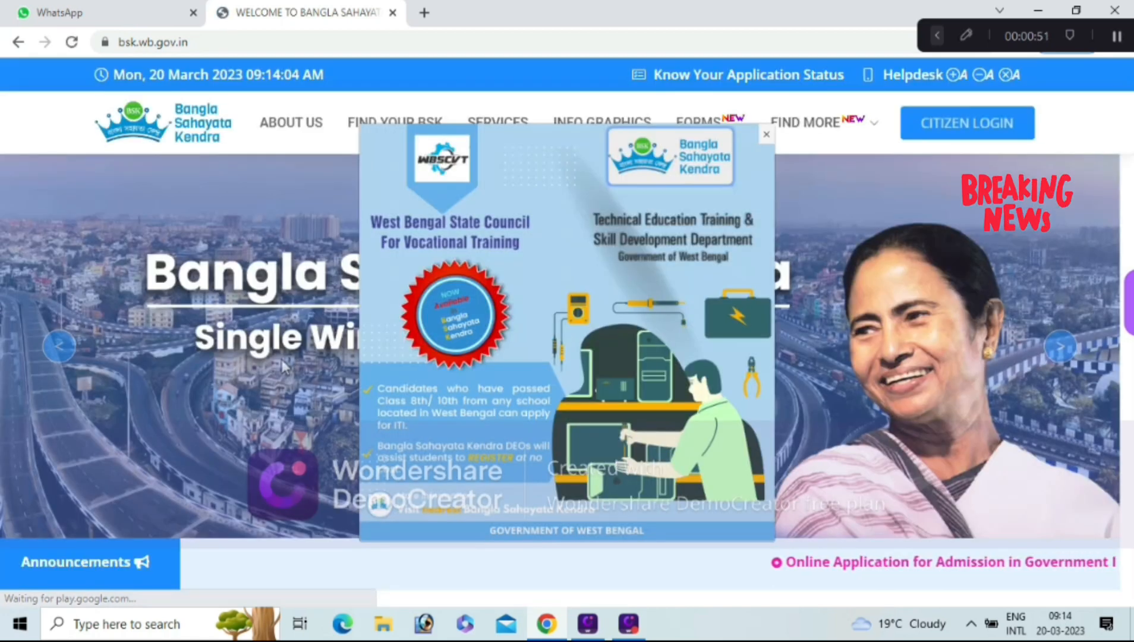
click(766, 136)
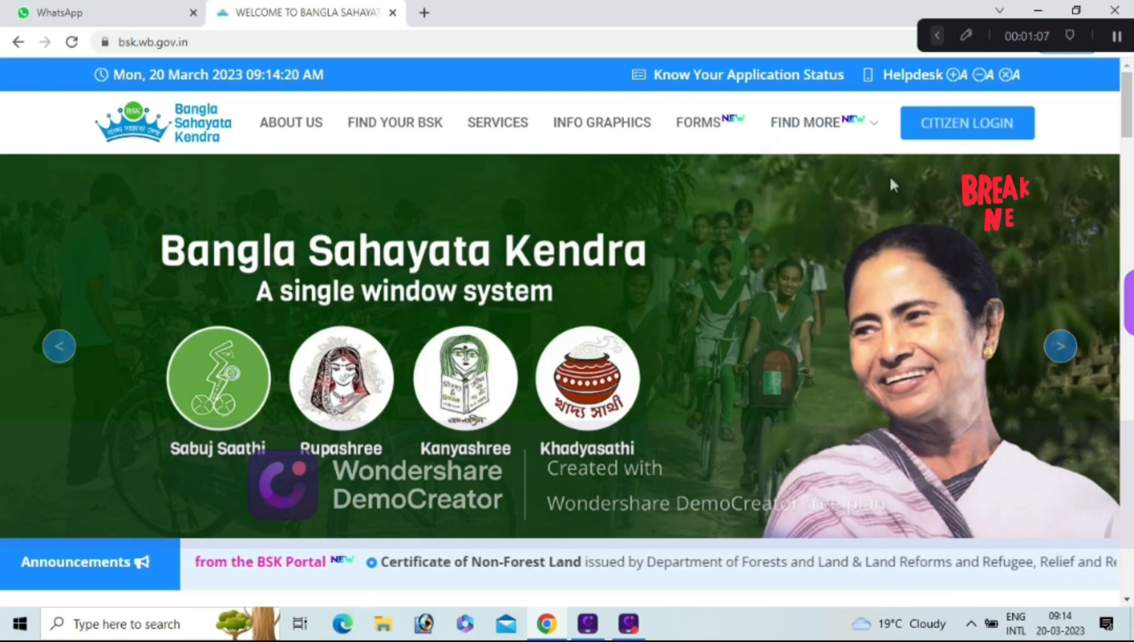
- Go to the Citizen Login page, allow location access, and open the new user registration form
click(1071, 38)
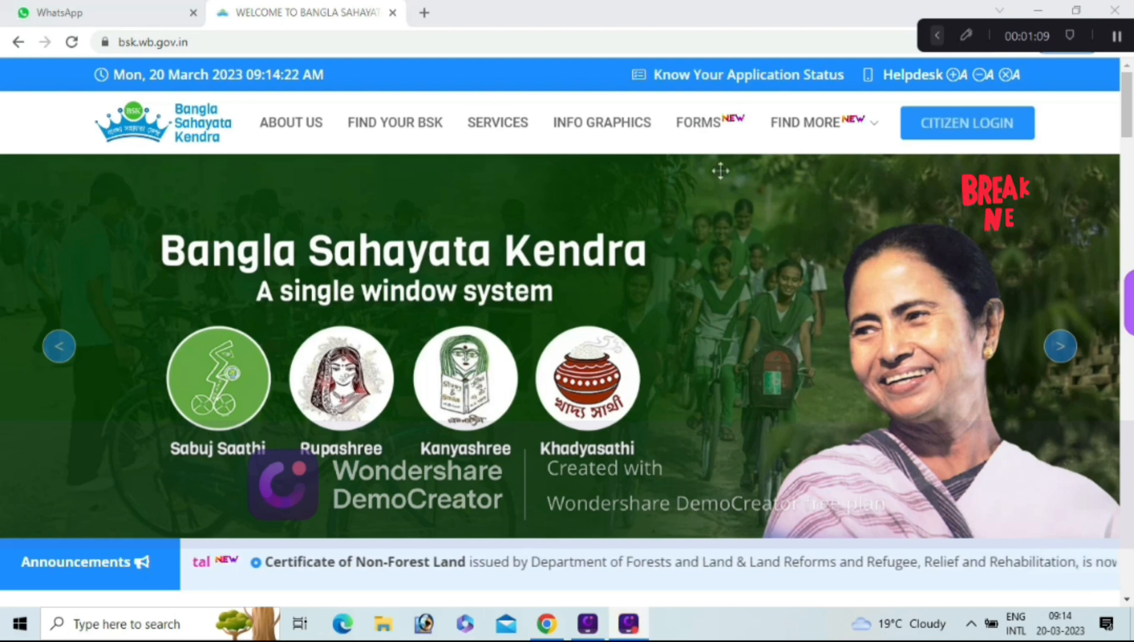
click(963, 132)
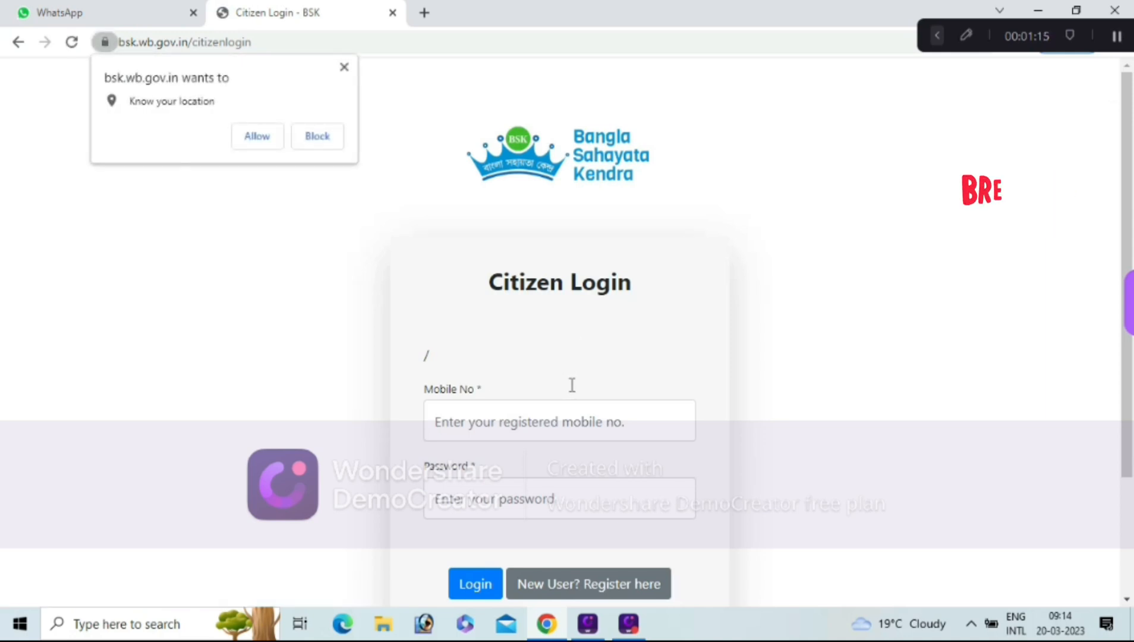
click(258, 138)
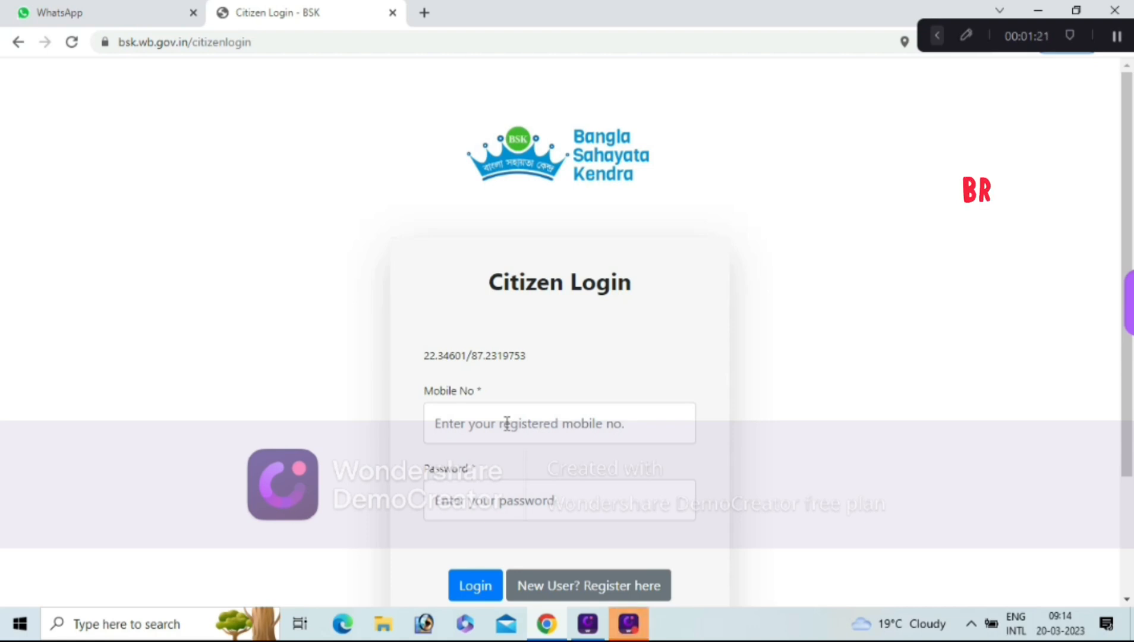
scroll(560, 508, down, 3)
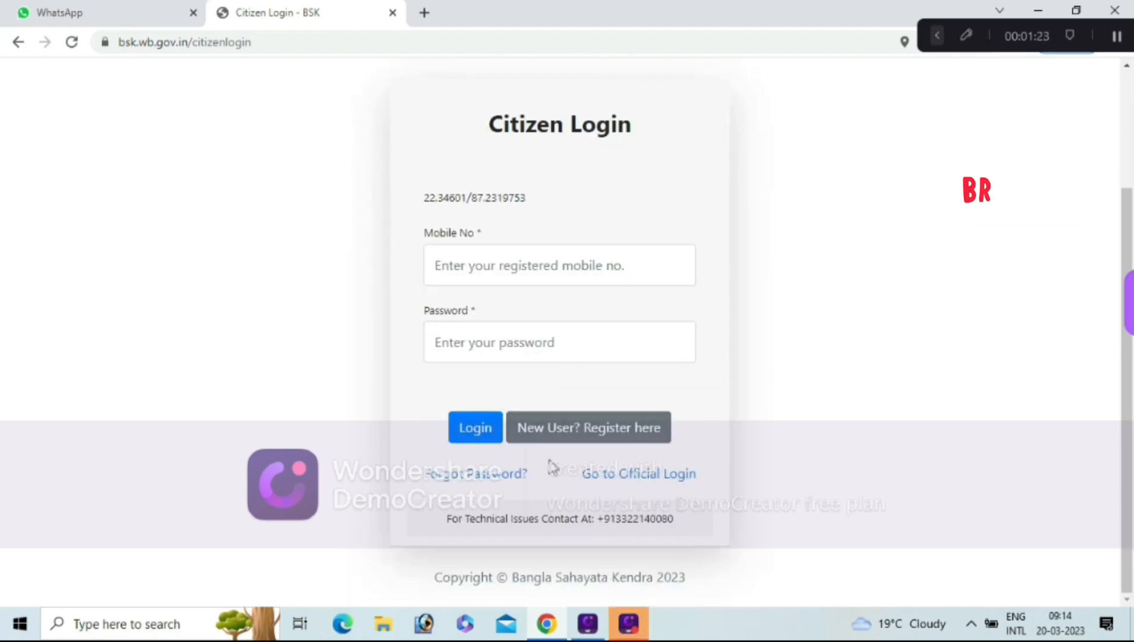
drag(552, 448, 655, 450)
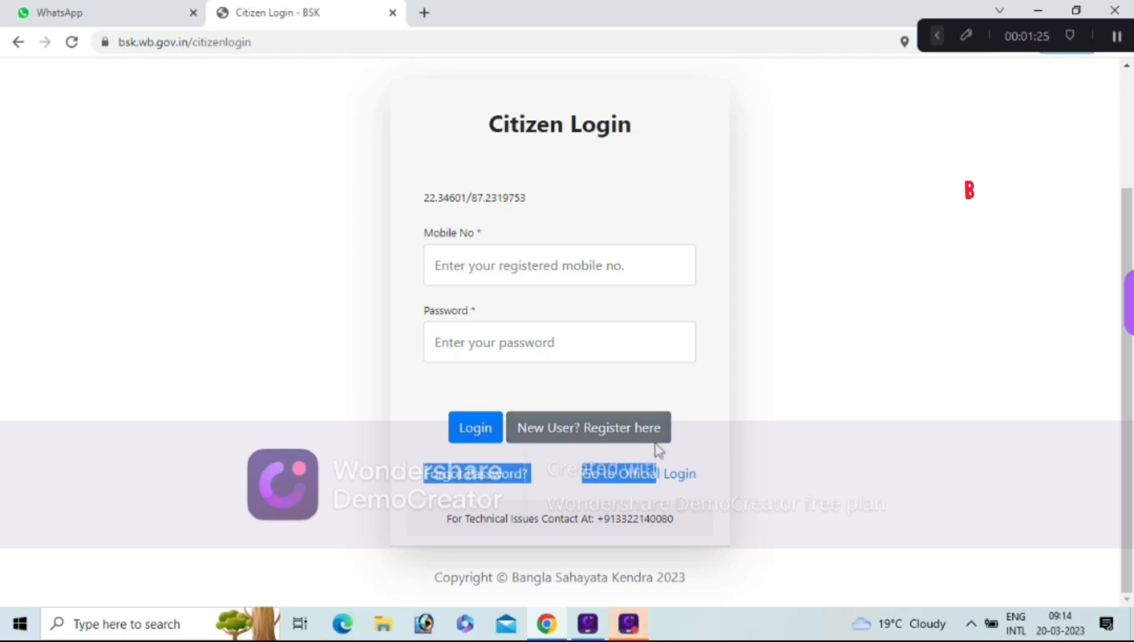
click(587, 438)
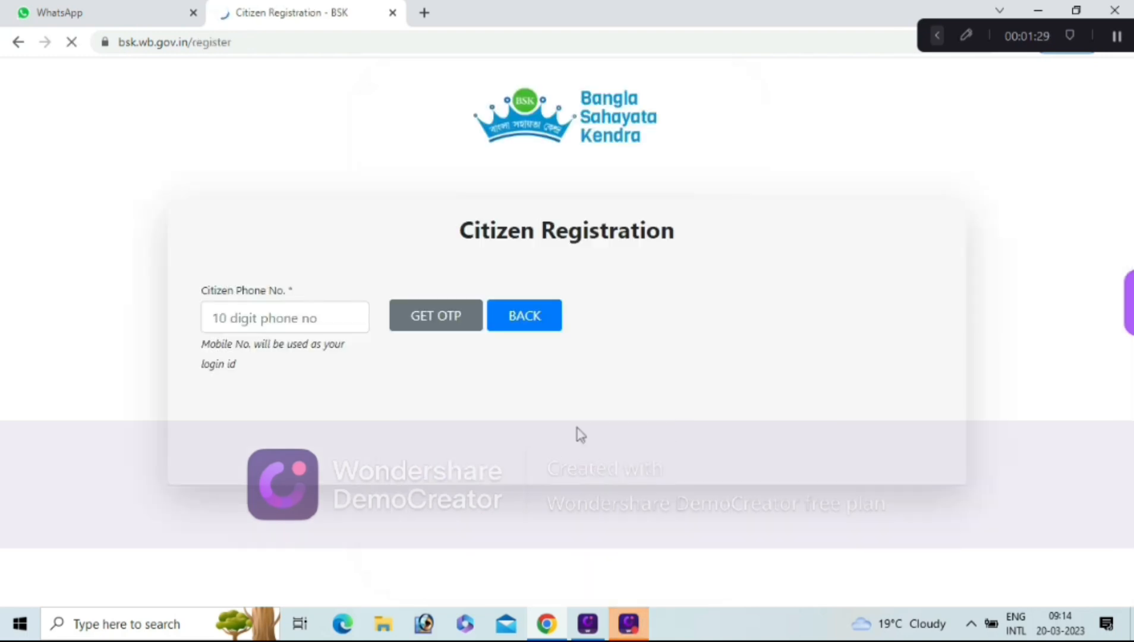
- Enter the citizen's phone number, request an OTP, and validate the received code
click(300, 318)
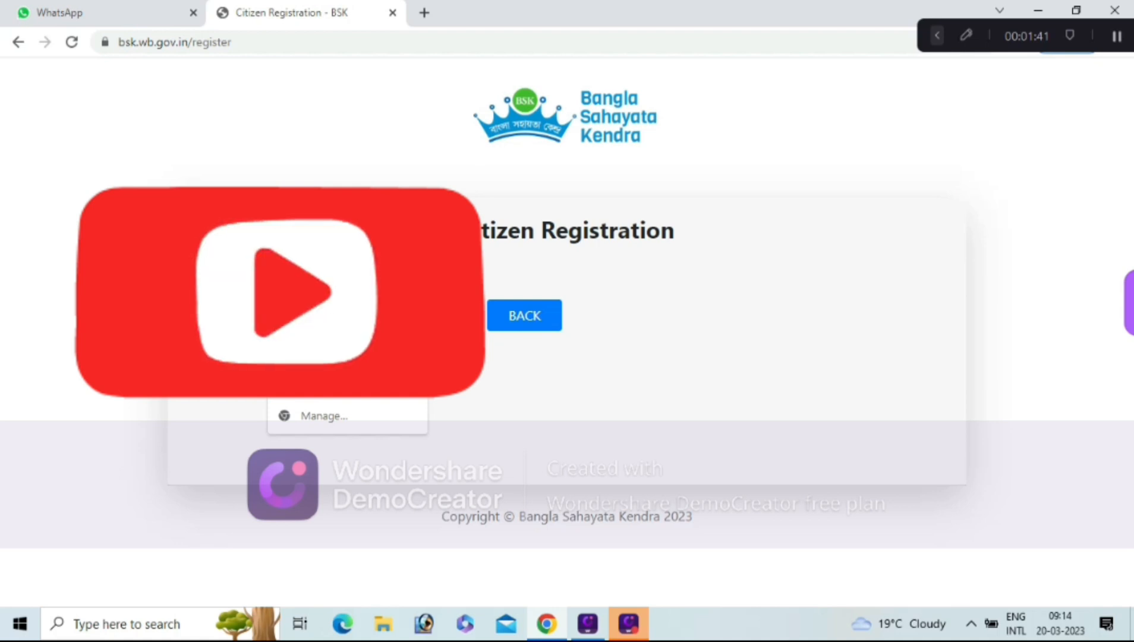
click(437, 316)
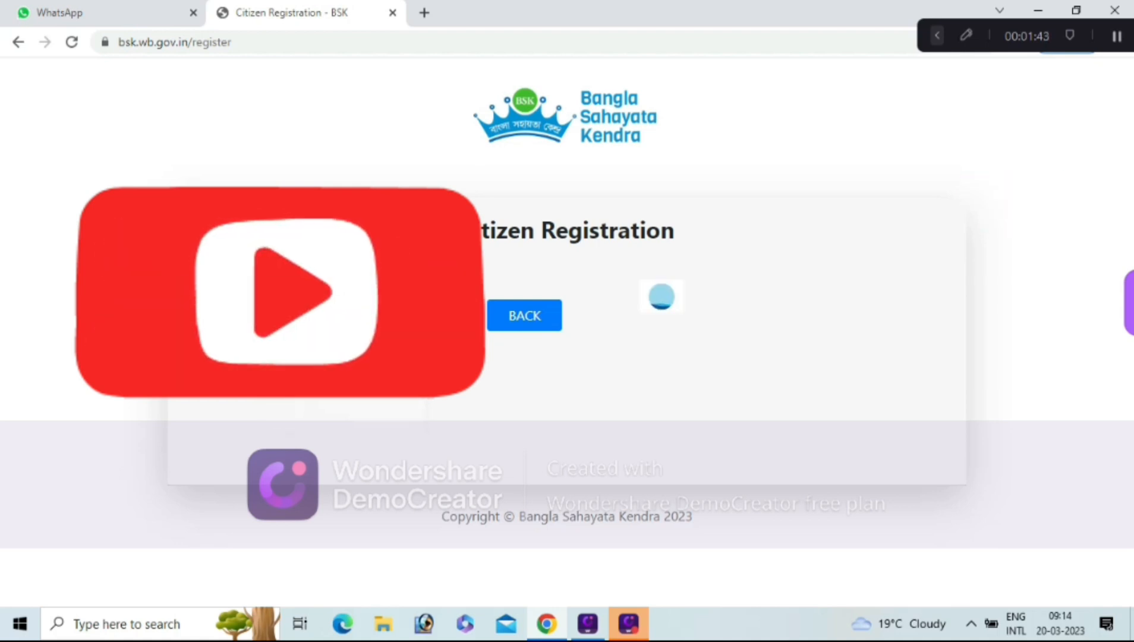
click(507, 312)
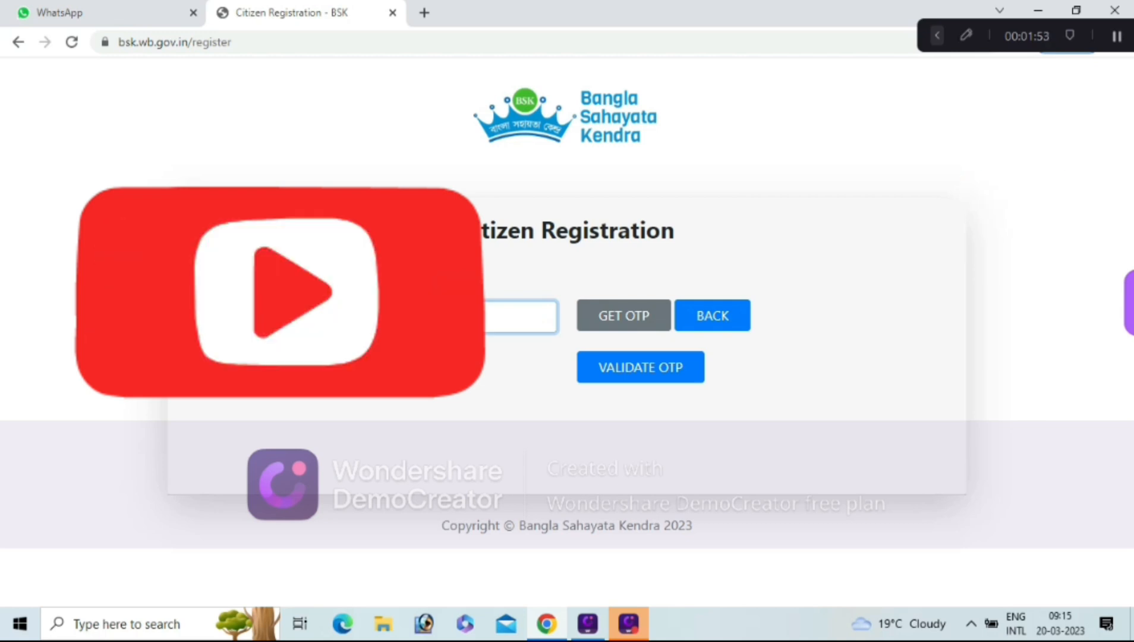
click(629, 378)
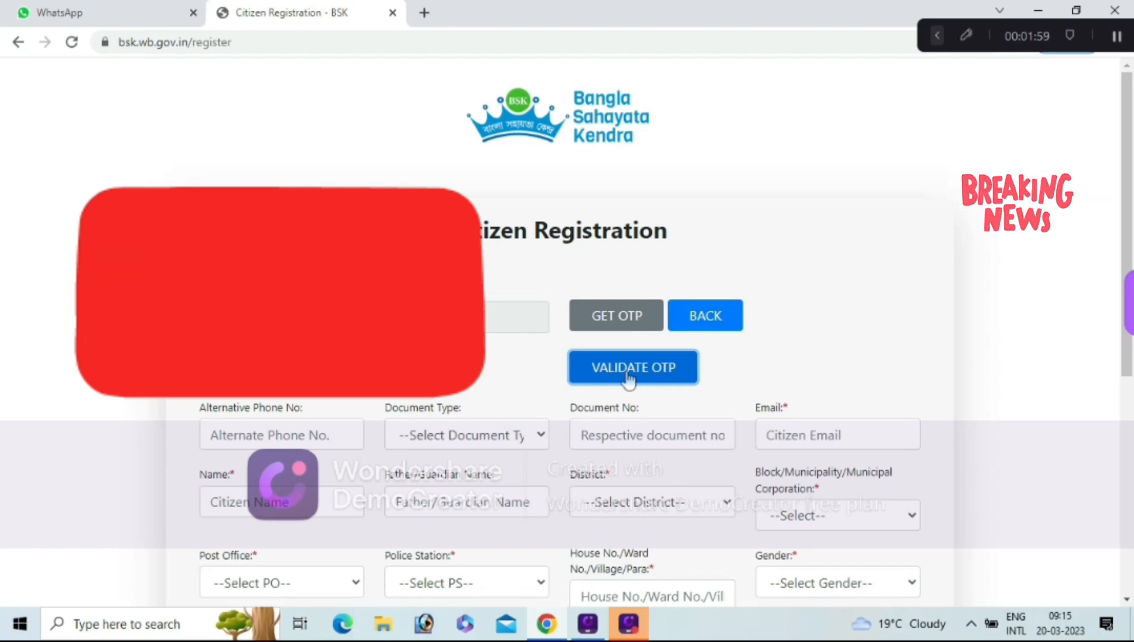
- Set the document type to Voter Card in the citizen registration form, leaving the document number blank
scroll(628, 378, down, 1)
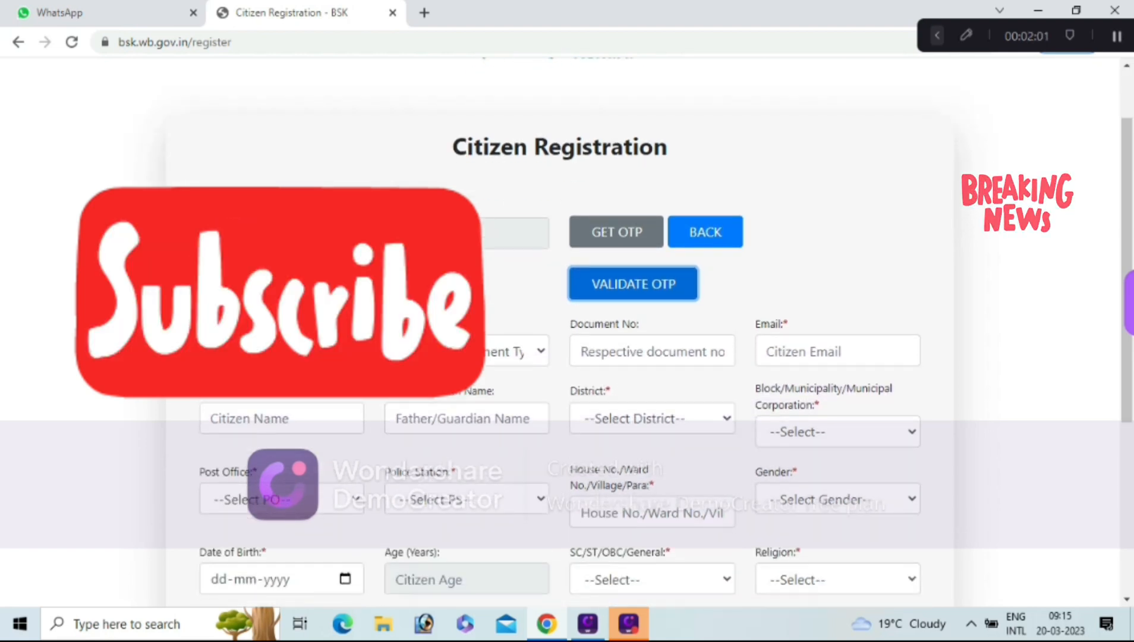
click(282, 352)
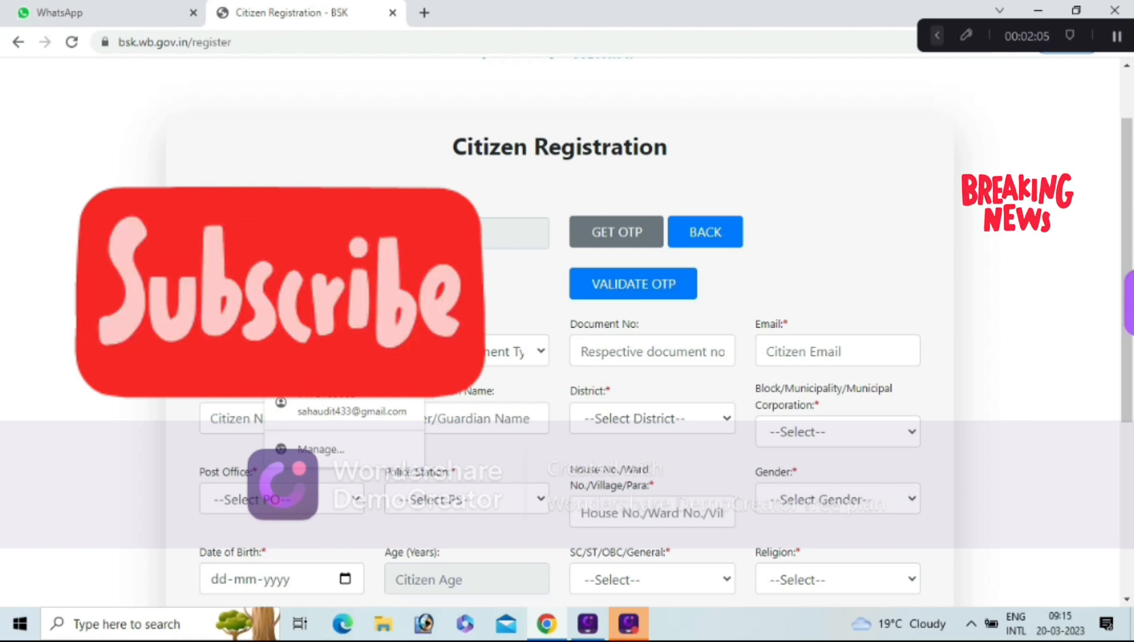
click(281, 284)
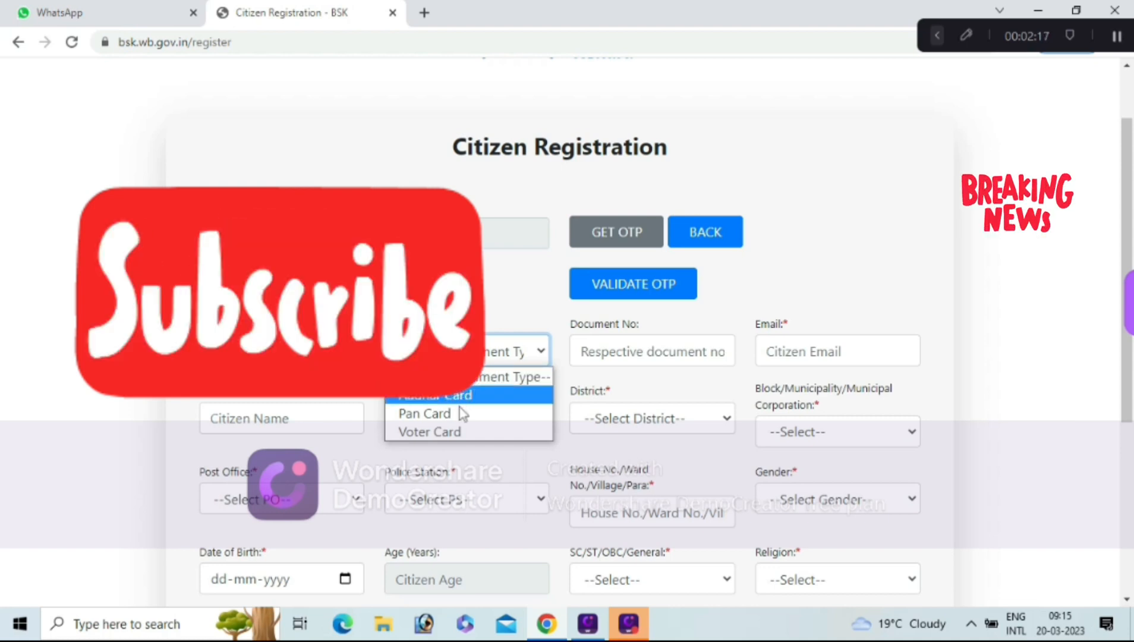
click(463, 432)
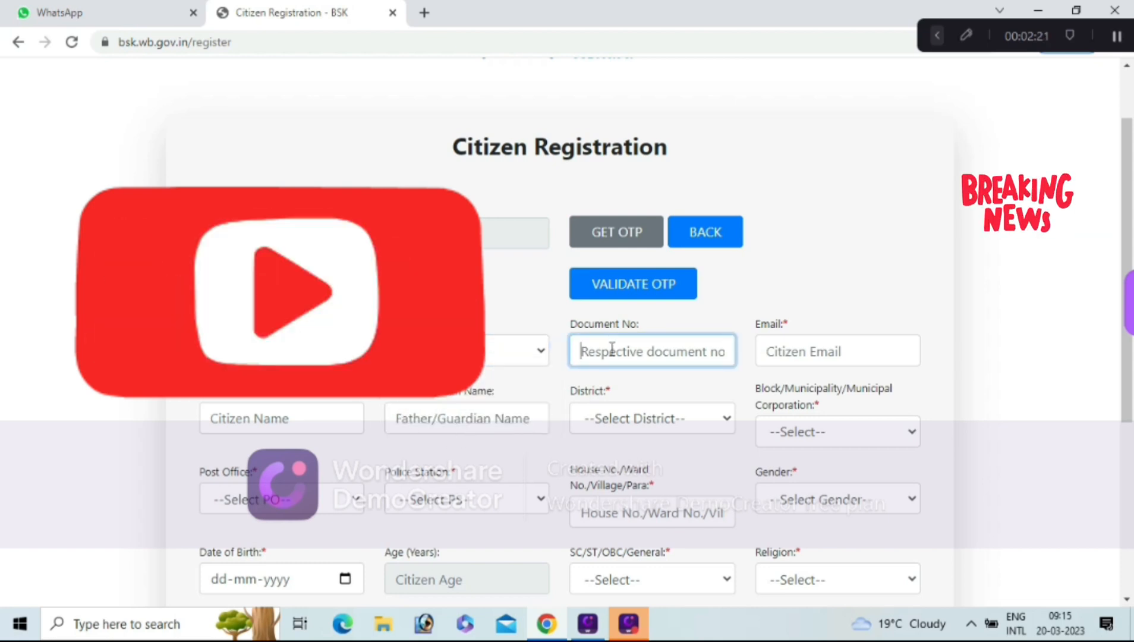
text(i)
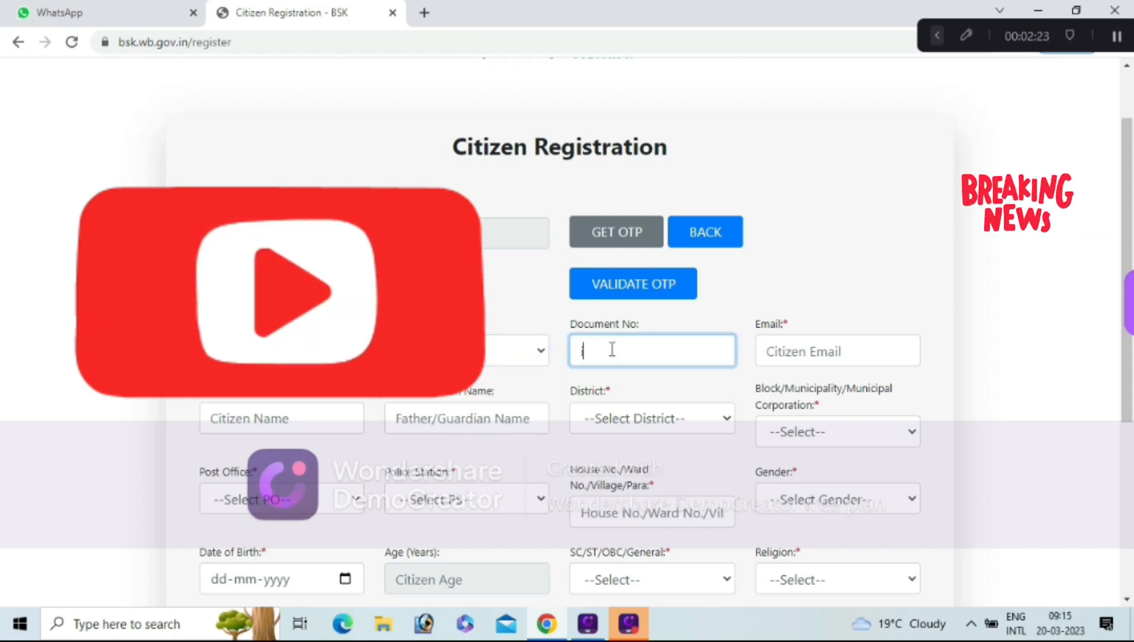
key(BackSpace)
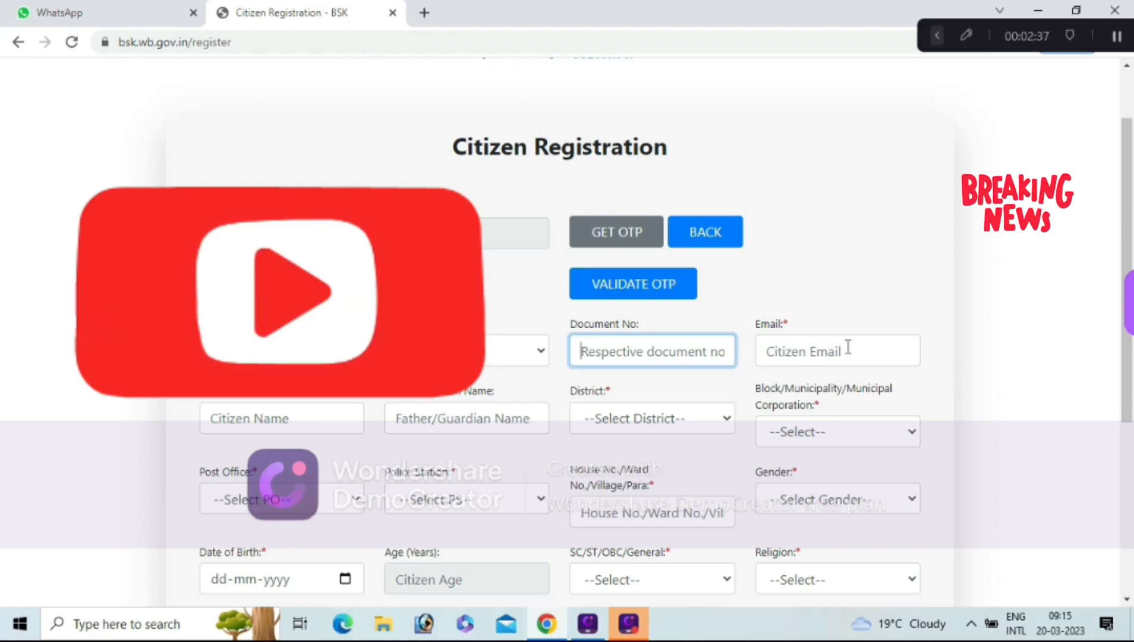
- Go through the remaining registration fields, from the block to the login password, and submit the completed form
click(807, 430)
click(809, 431)
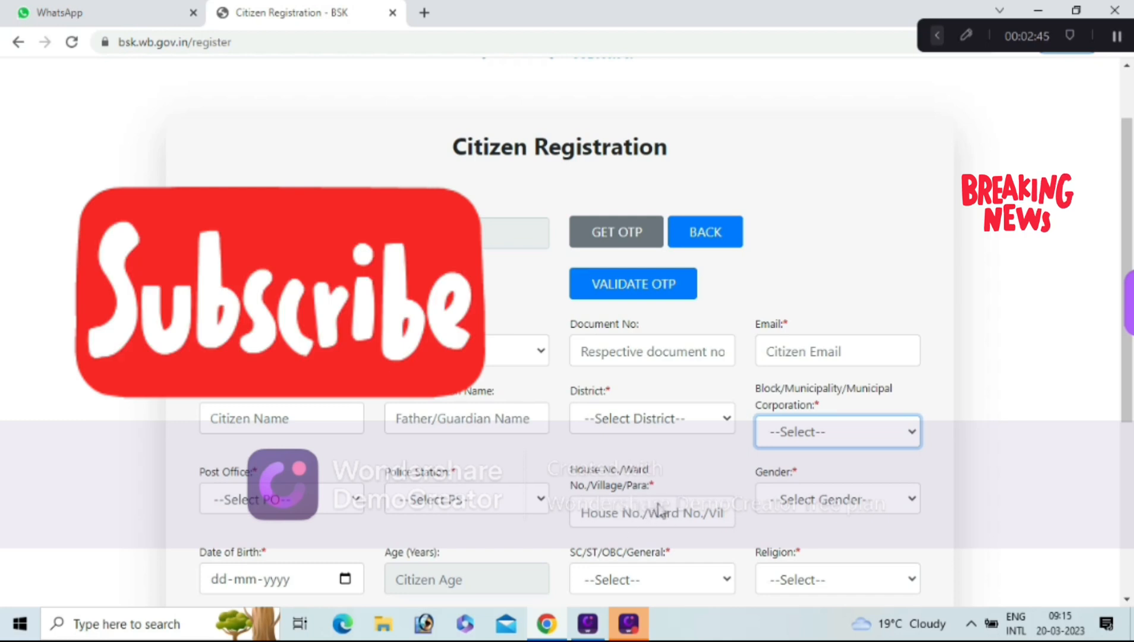
scroll(660, 510, down, 3)
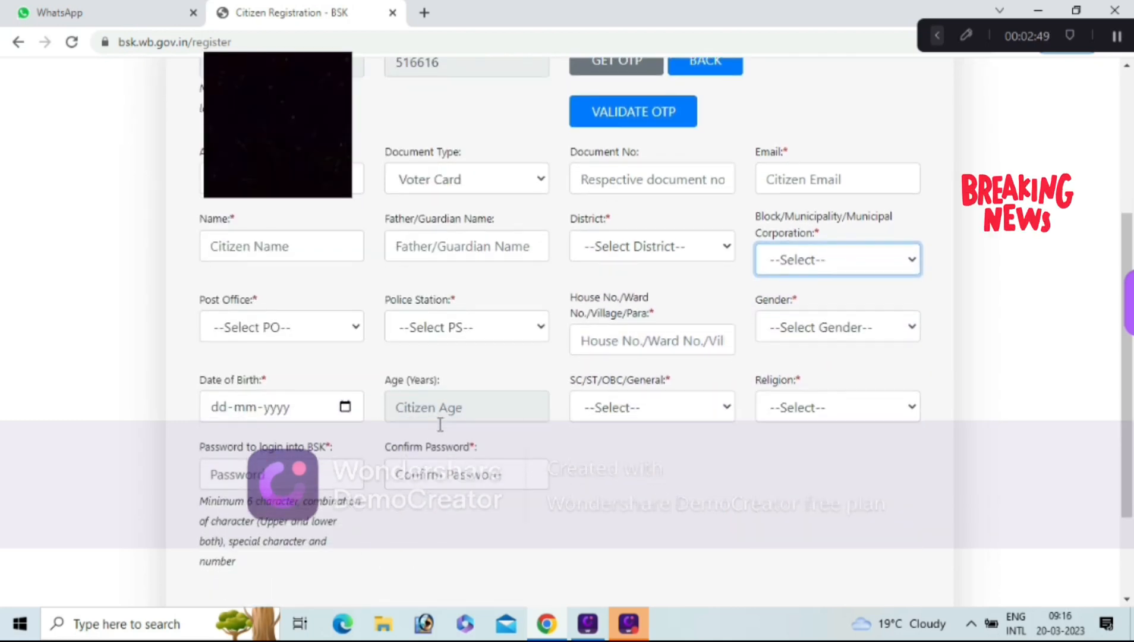
scroll(535, 381, down, 1)
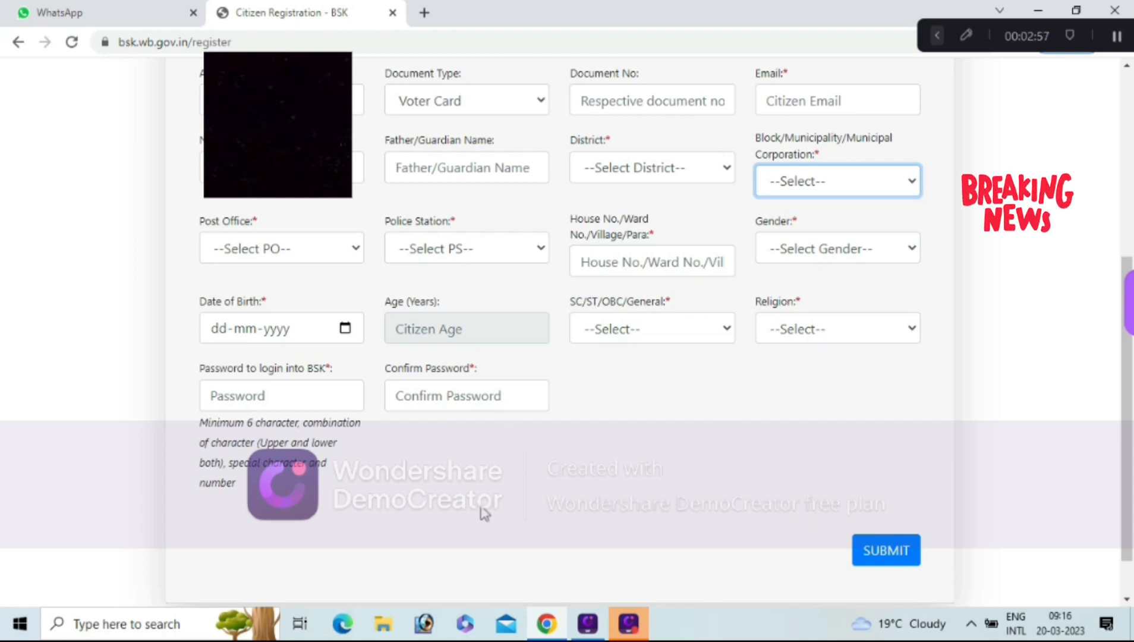
scroll(592, 394, down, 1)
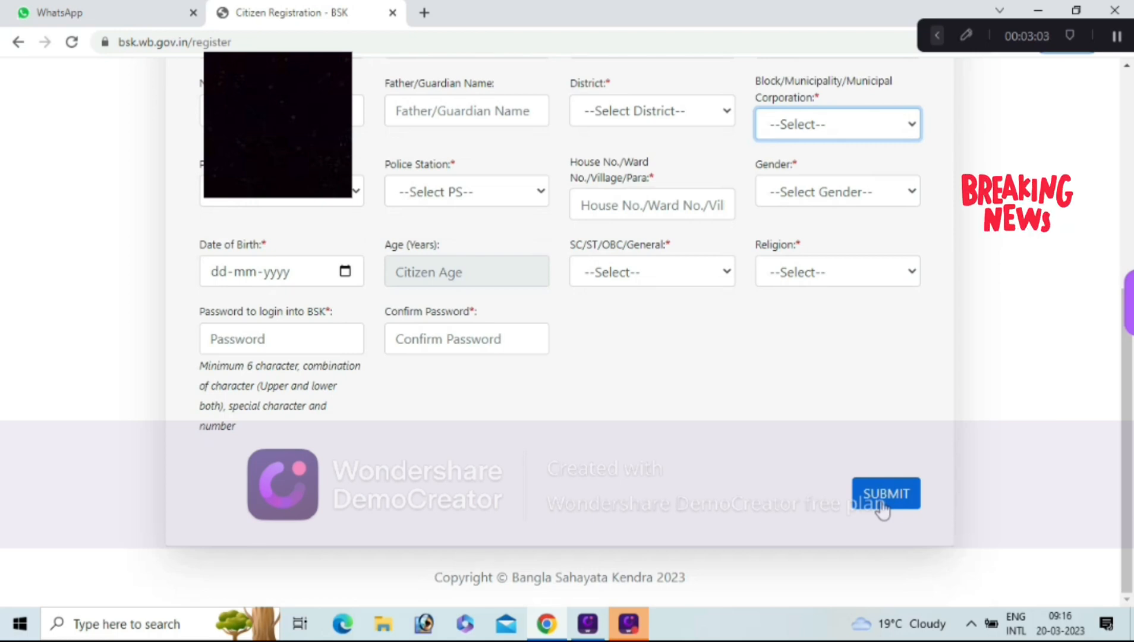
scroll(873, 493, up, 3)
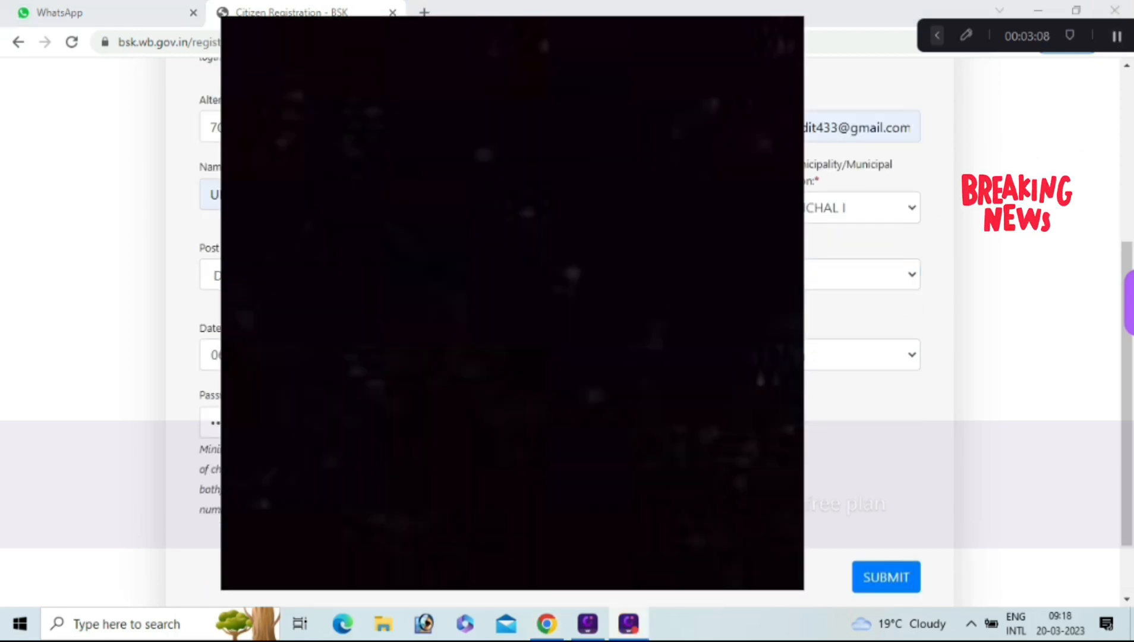
click(890, 578)
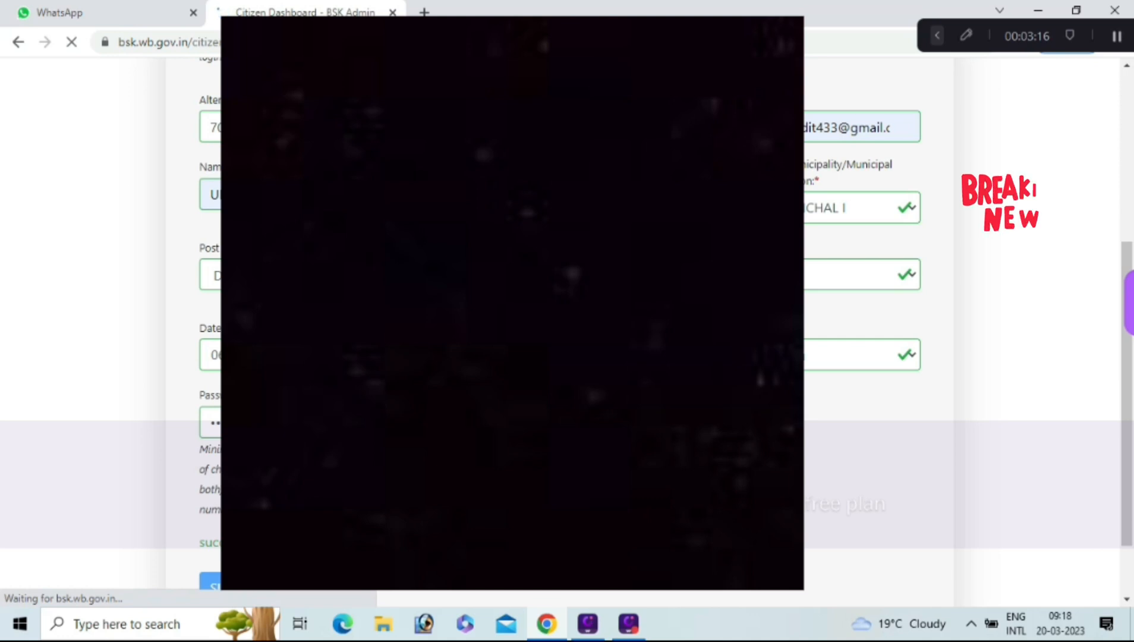
- Examine the departments and service names on the first page of the citizen dashboard's service list
scroll(561, 419, down, 1)
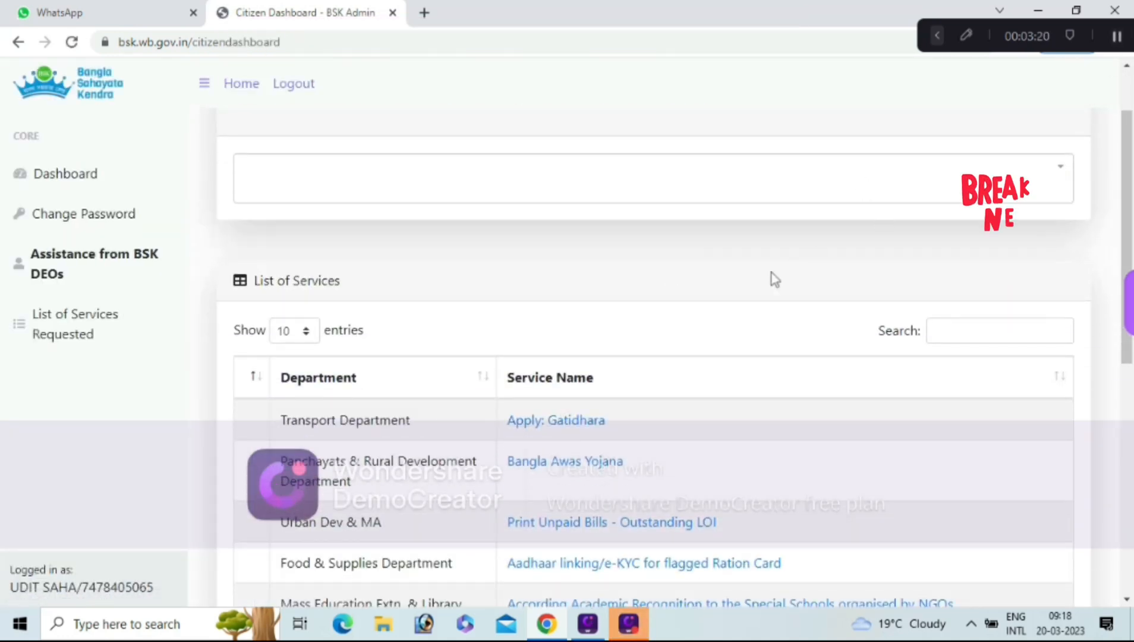
scroll(619, 352, down, 1)
scroll(618, 351, down, 3)
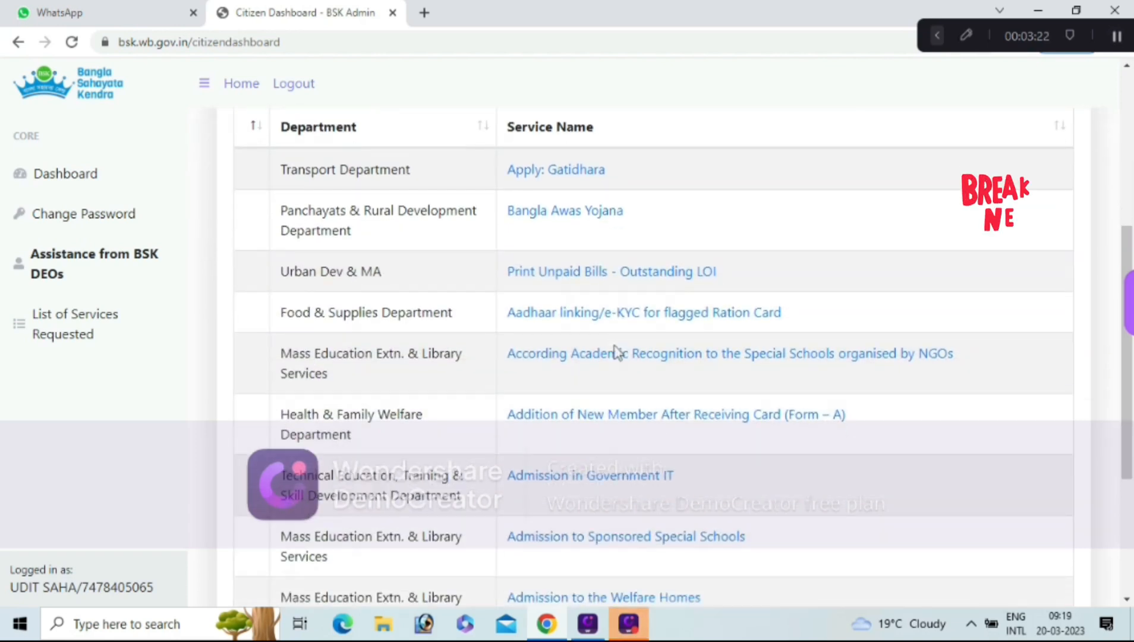
click(1117, 40)
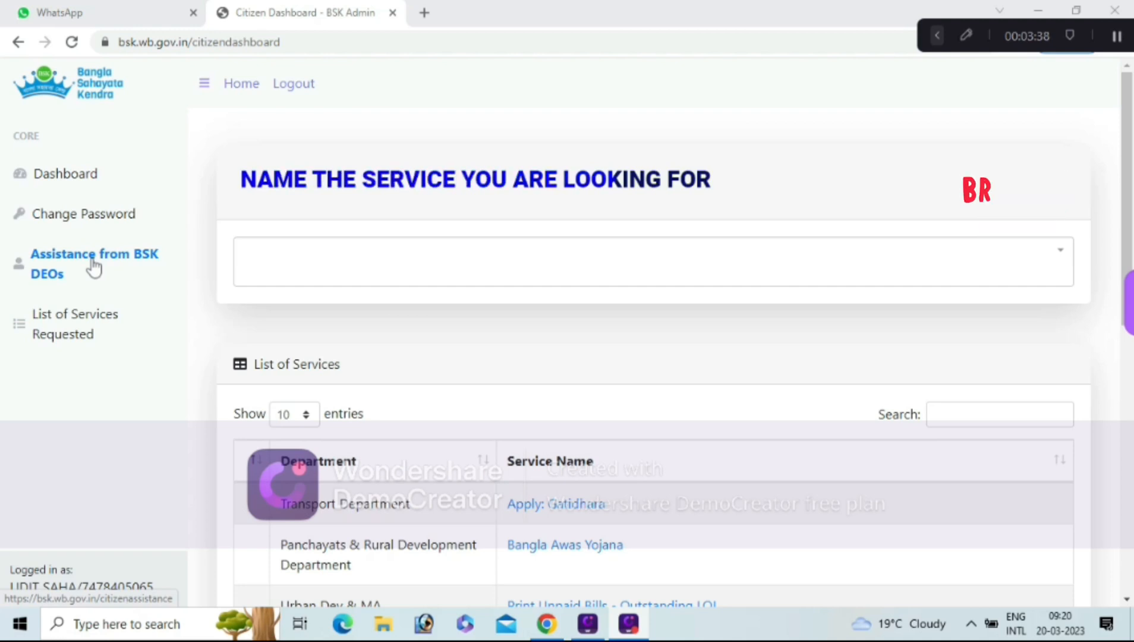
scroll(584, 363, down, 5)
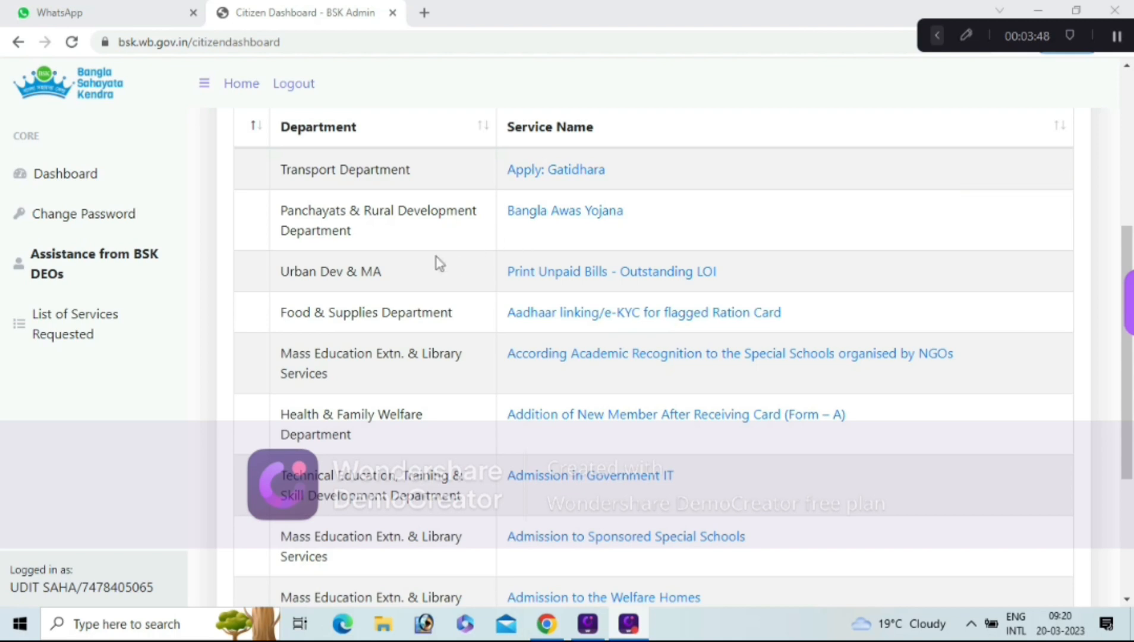
scroll(347, 291, down, 1)
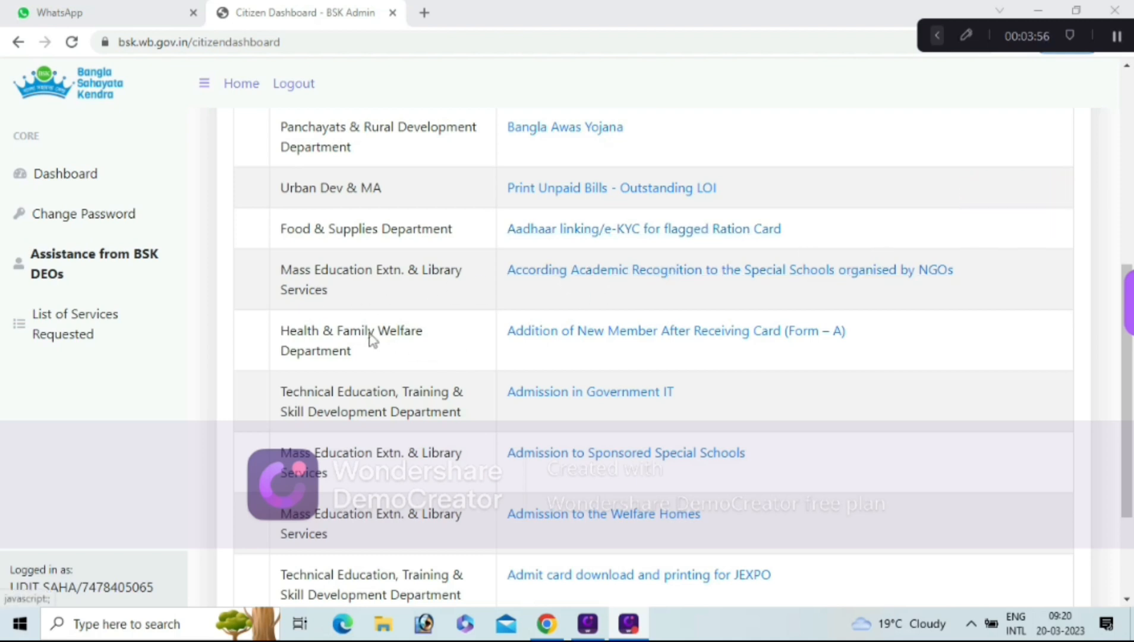
scroll(627, 358, down, 3)
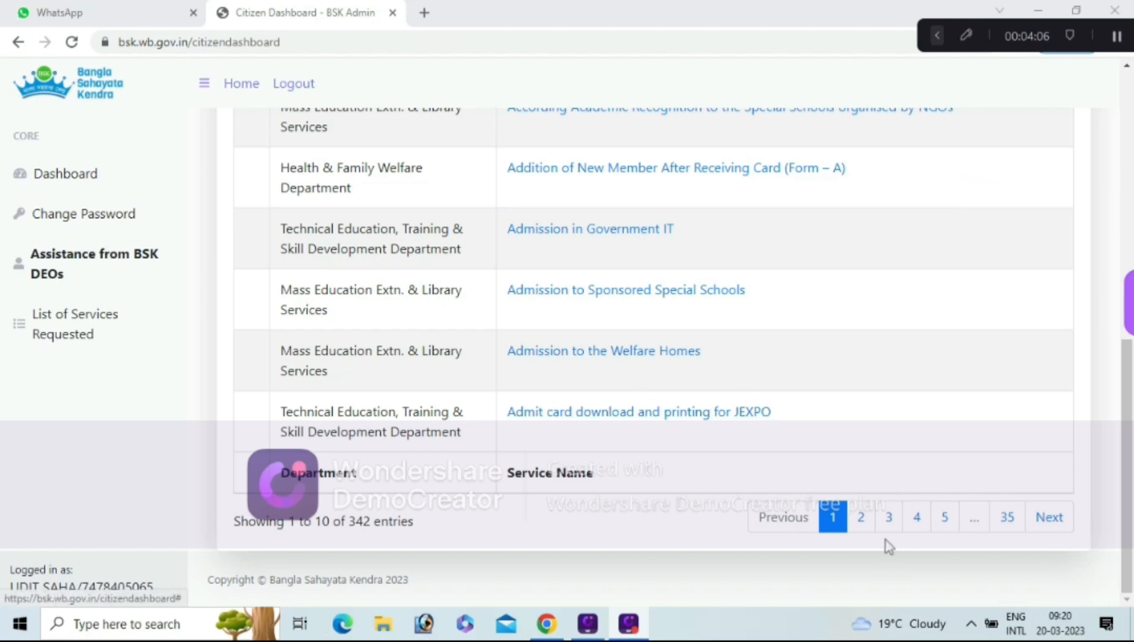
- Show page 2 of the list of services and read through its entries
click(861, 517)
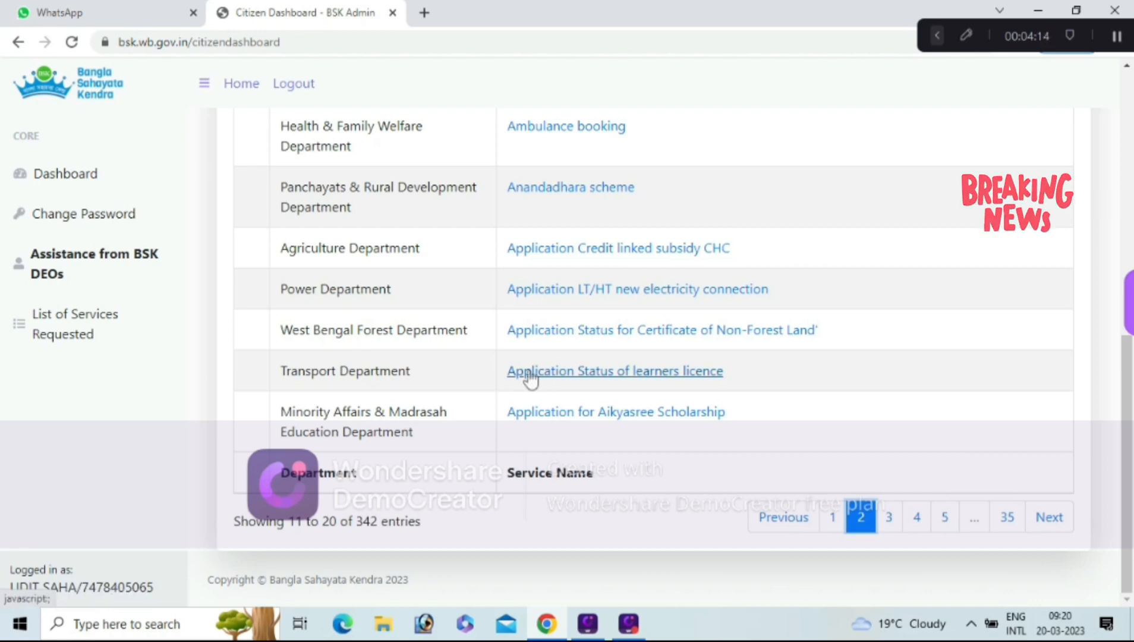
scroll(531, 379, up, 6)
scroll(531, 376, down, 1)
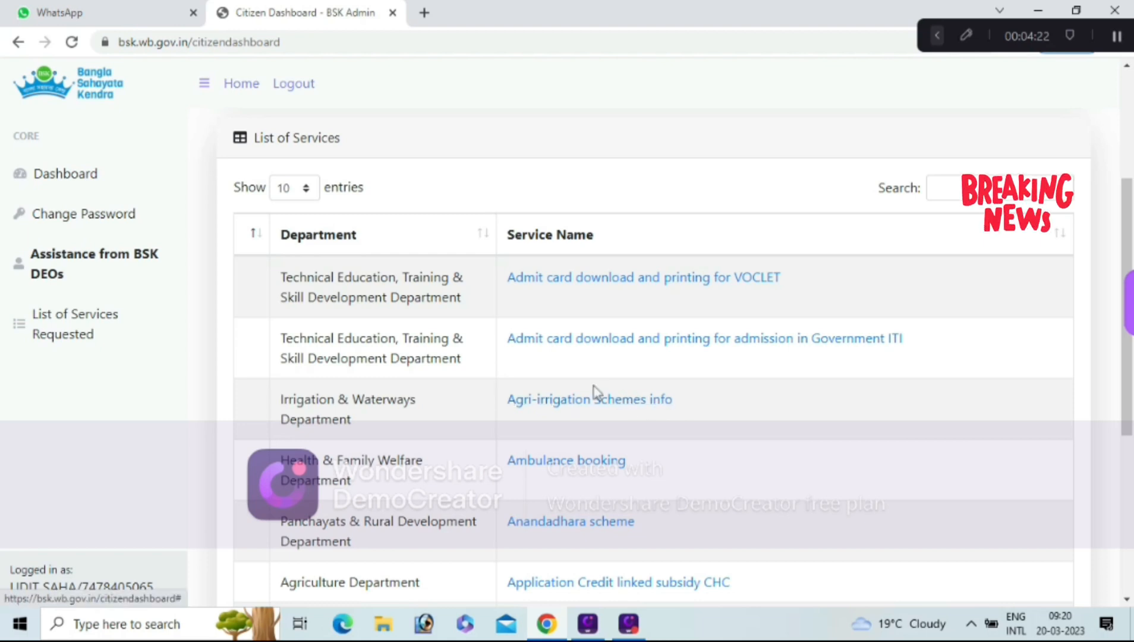
- Examine the page 2 services from the VOCLET admit card down to the Aikyasree Scholarship application
scroll(577, 373, down, 1)
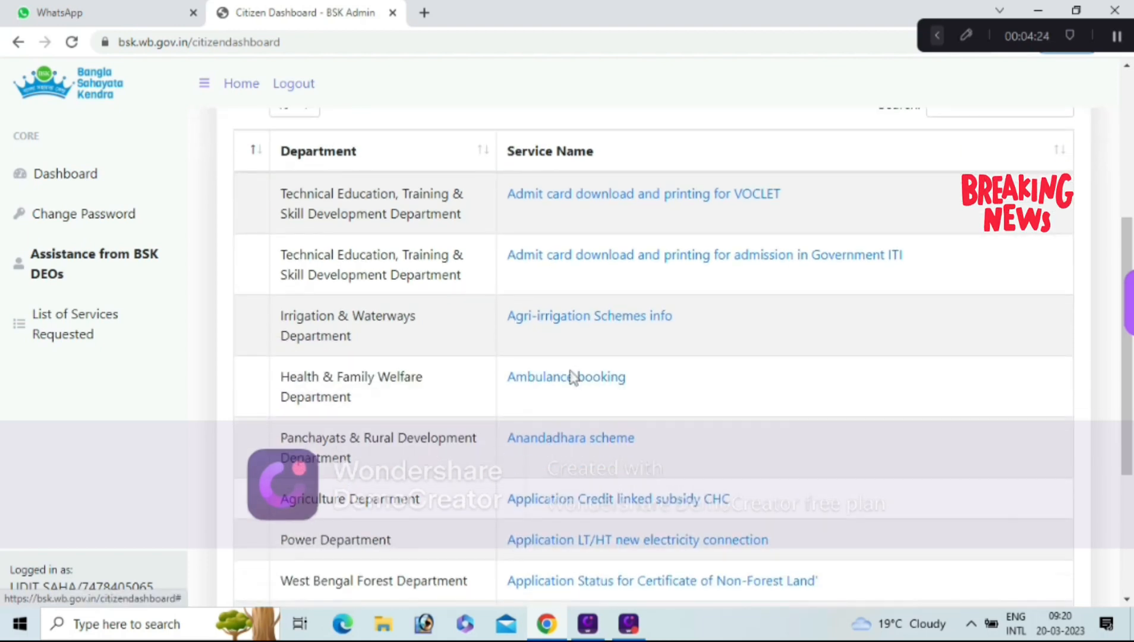
scroll(594, 398, down, 2)
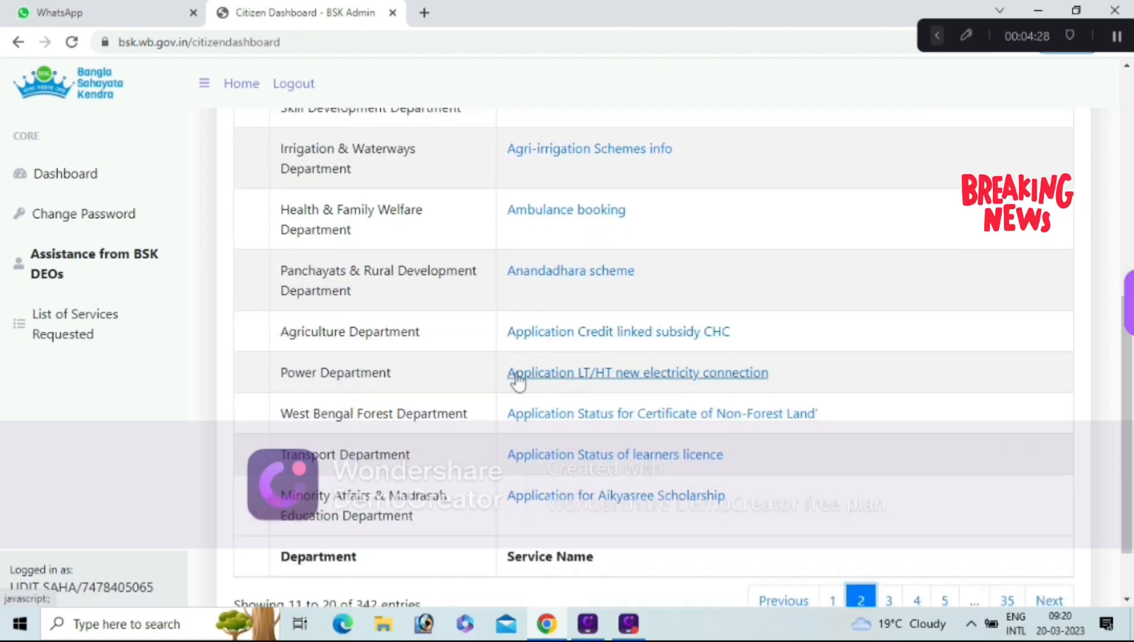
scroll(577, 358, down, 1)
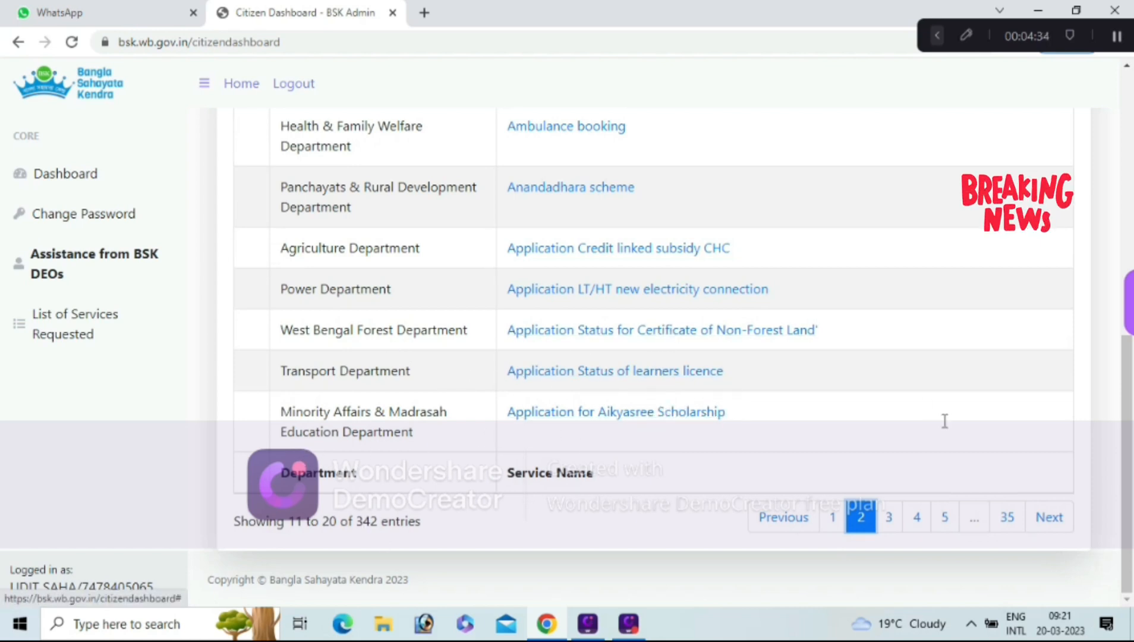
- Show page 3 of the list of services and read its entries from Application for Conversion to Application for RoR
click(891, 518)
scroll(393, 303, up, 7)
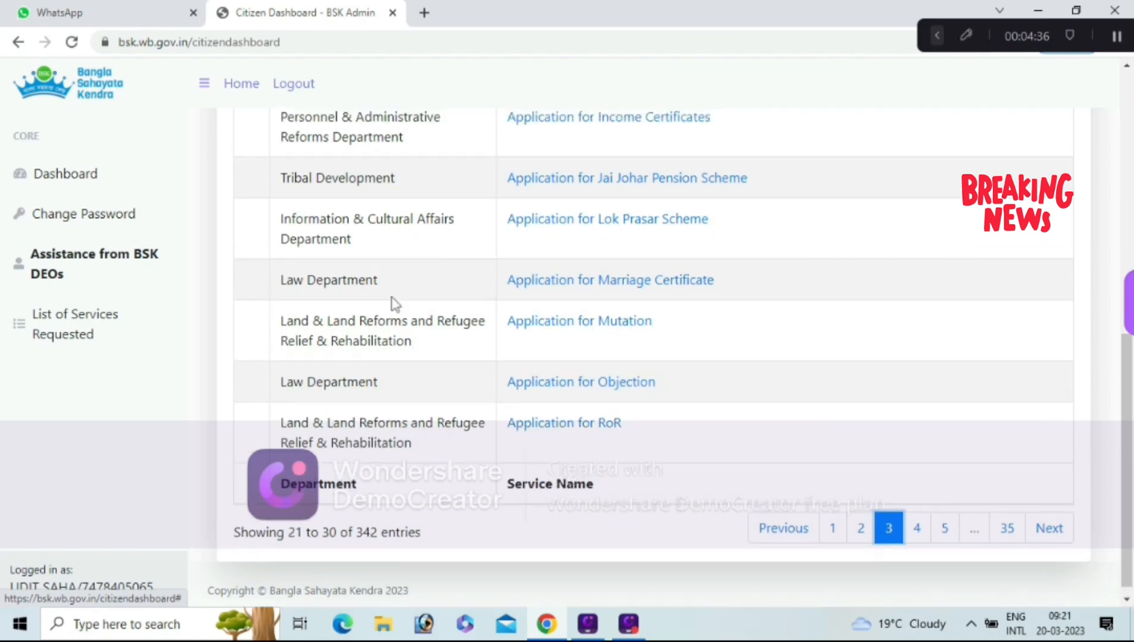
scroll(615, 340, down, 2)
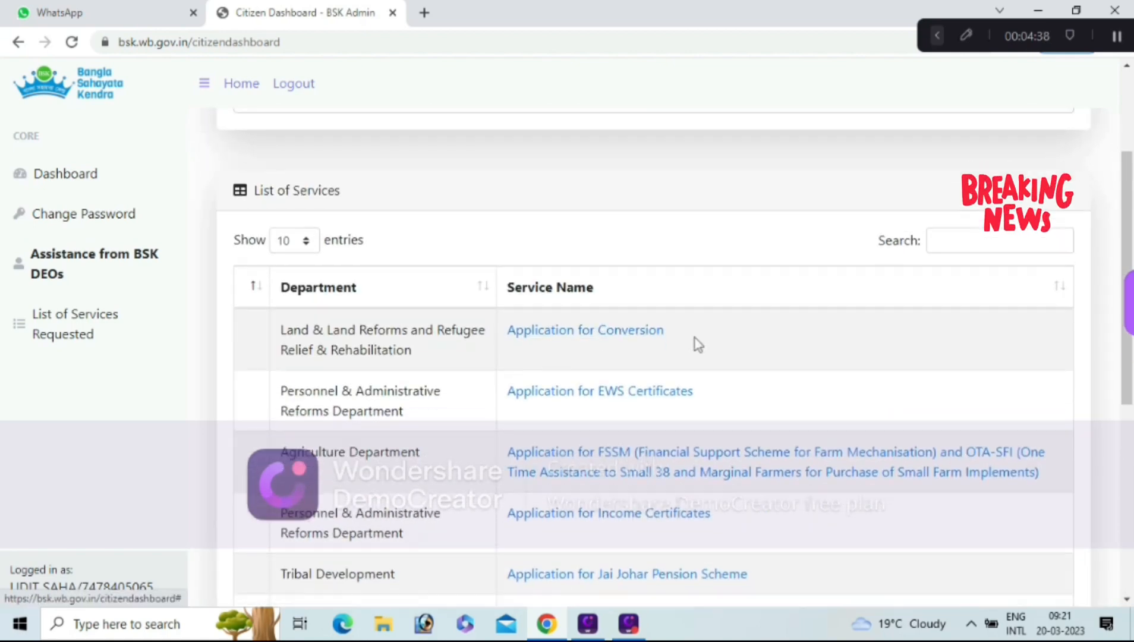
scroll(625, 337, down, 3)
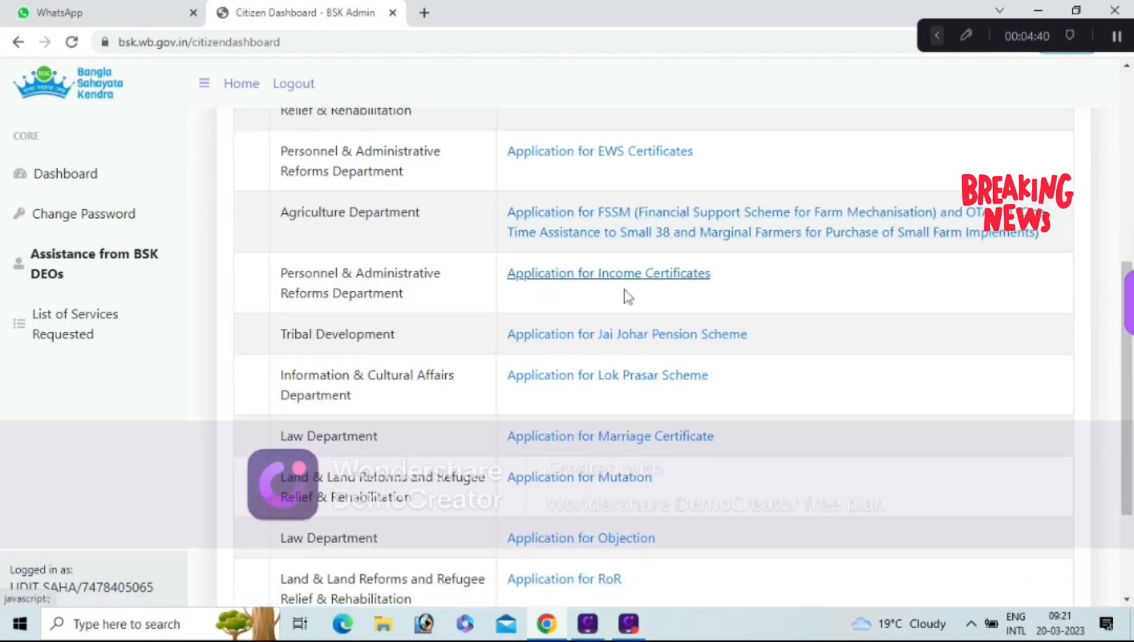
scroll(717, 337, down, 2)
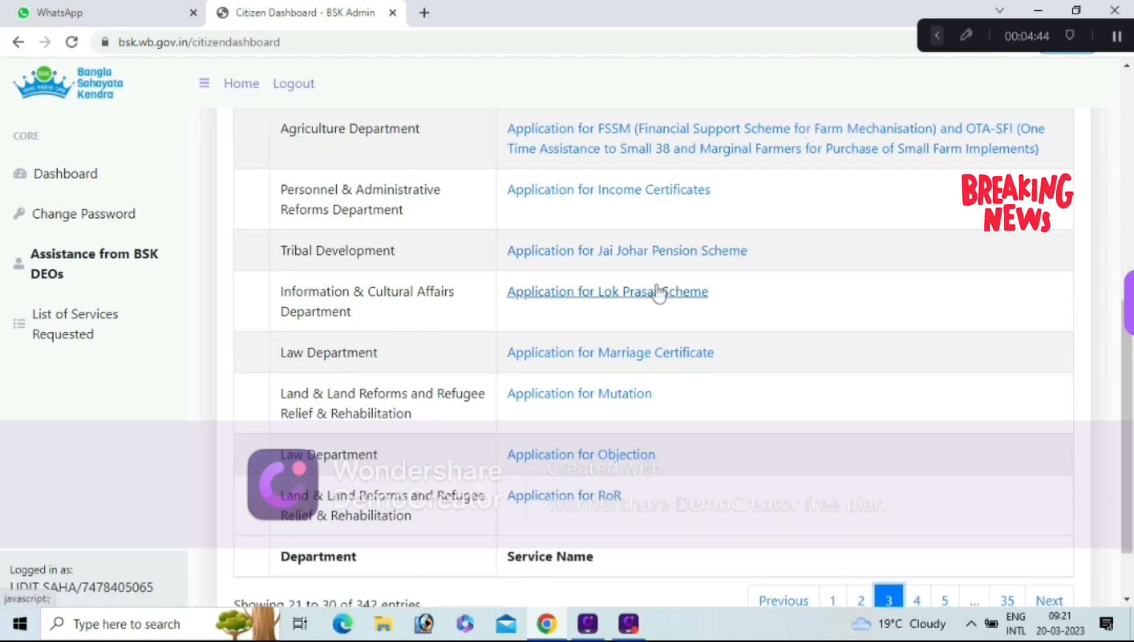
scroll(653, 294, down, 2)
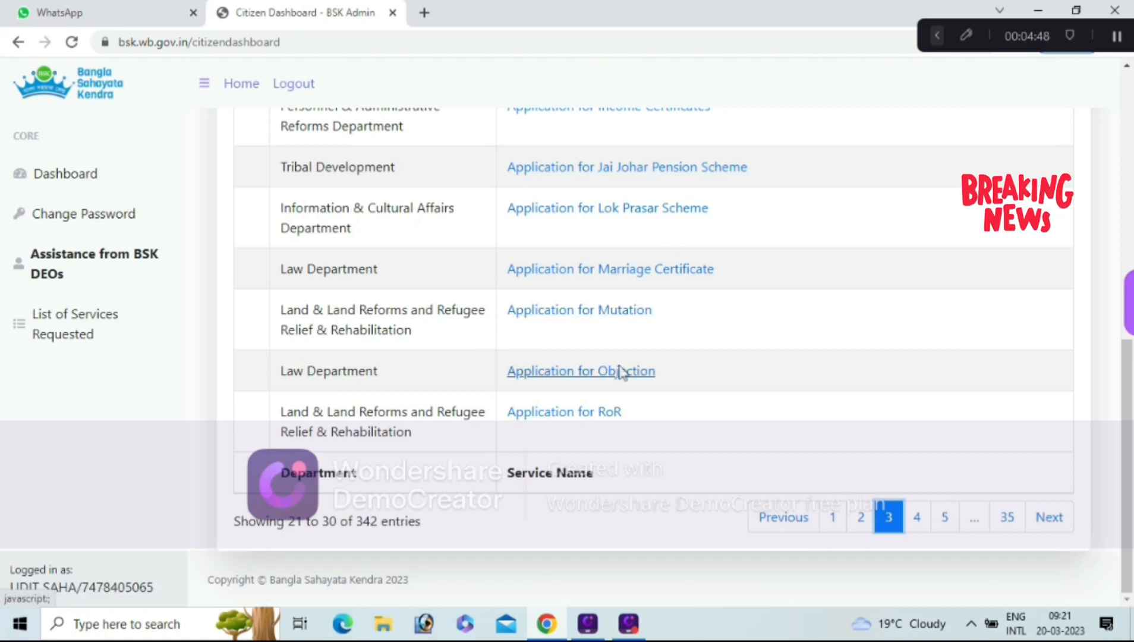
- Show page 4 of the list of services and read its entries from the SHG loan to the correction of mark sheets
click(917, 517)
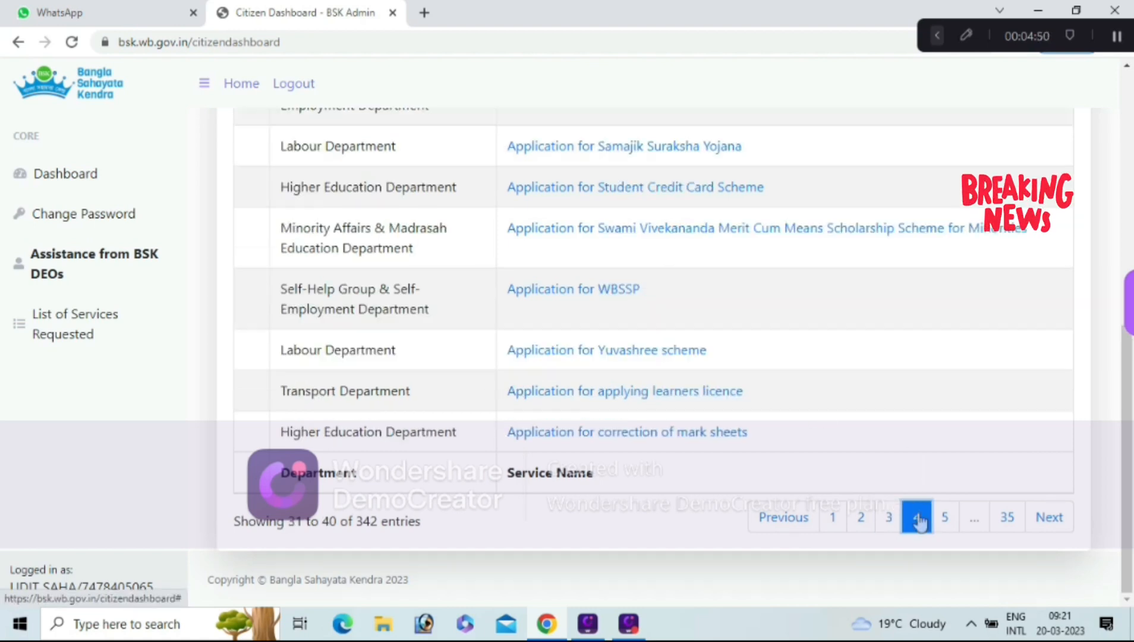
scroll(618, 422, up, 4)
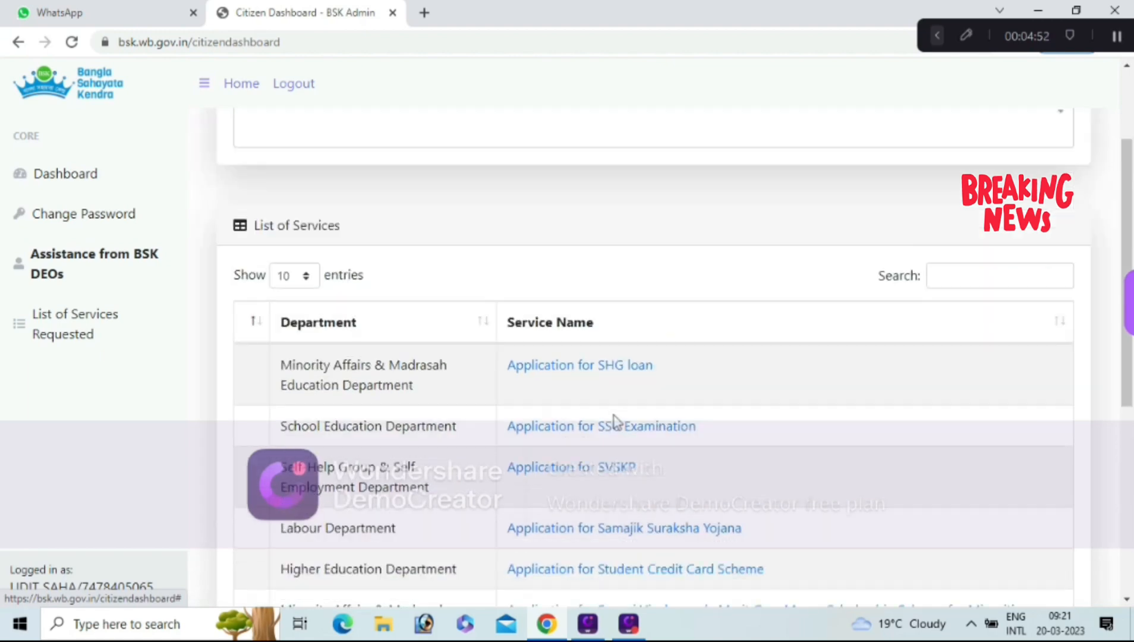
scroll(557, 321, down, 3)
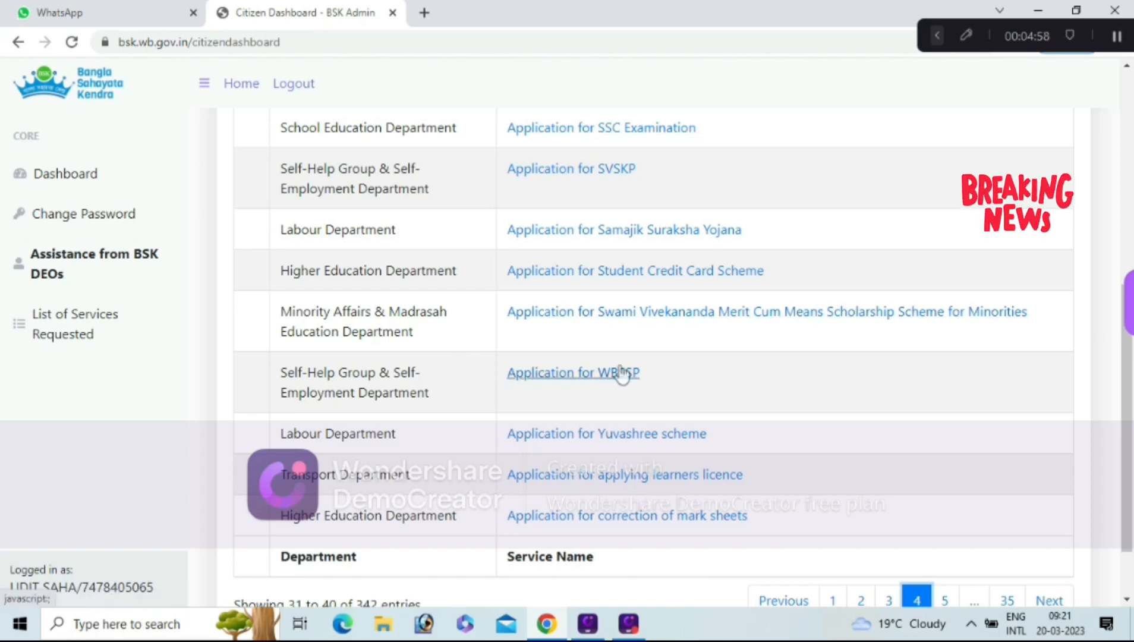
scroll(587, 375, down, 2)
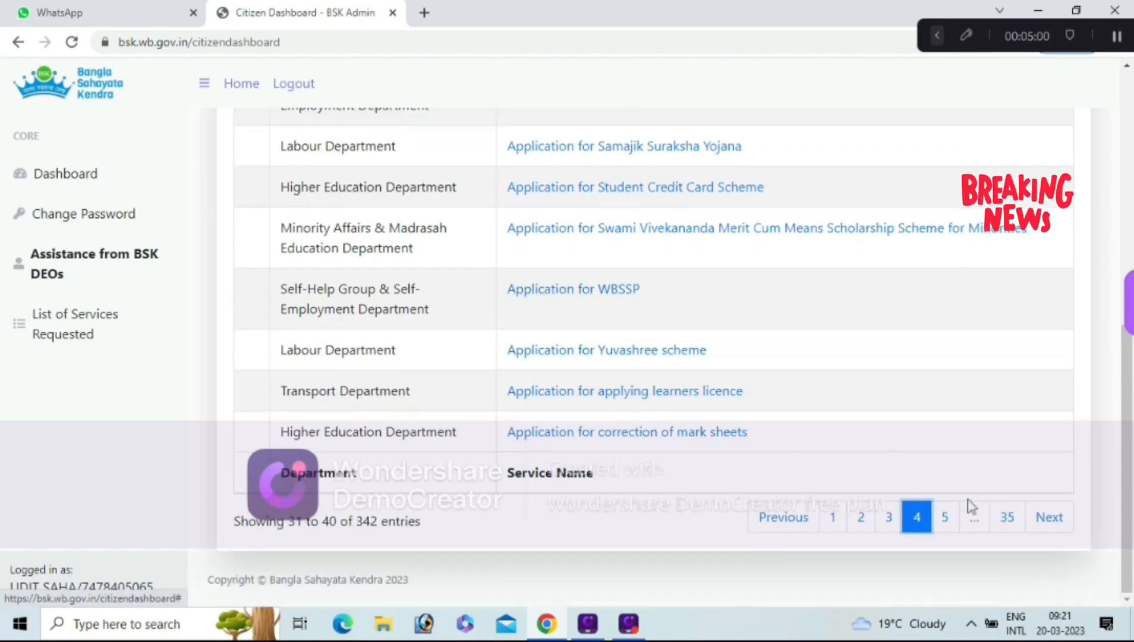
- Show page 5 of the list of services and skim its entries, from the educational loan to the Post-Matric Scholarship
click(949, 520)
scroll(549, 448, up, 8)
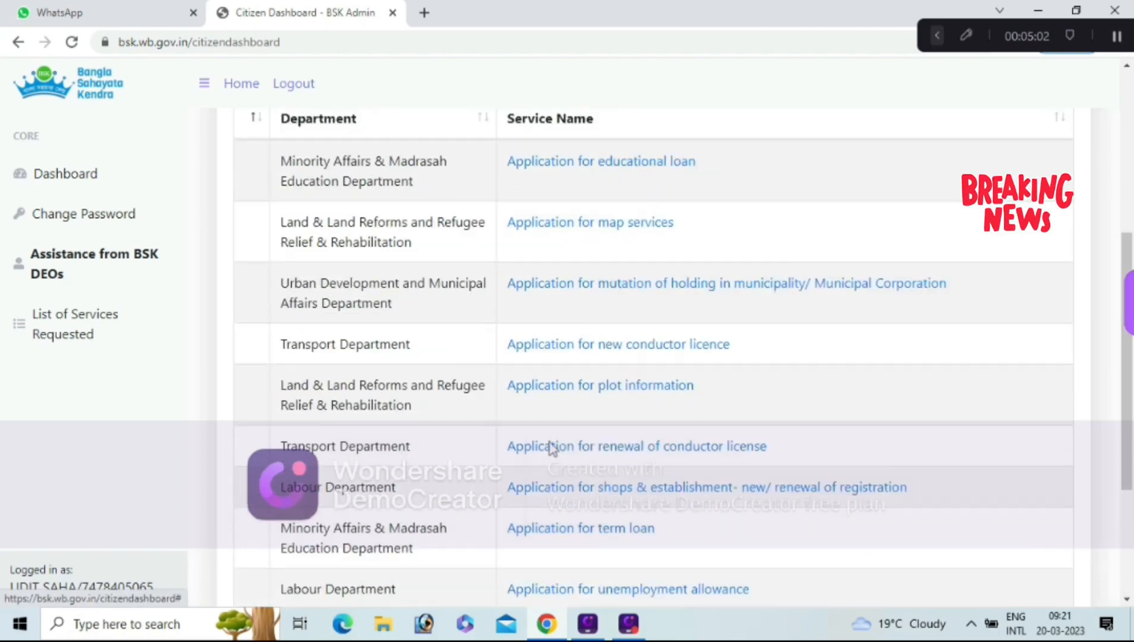
scroll(556, 446, down, 6)
scroll(564, 440, down, 3)
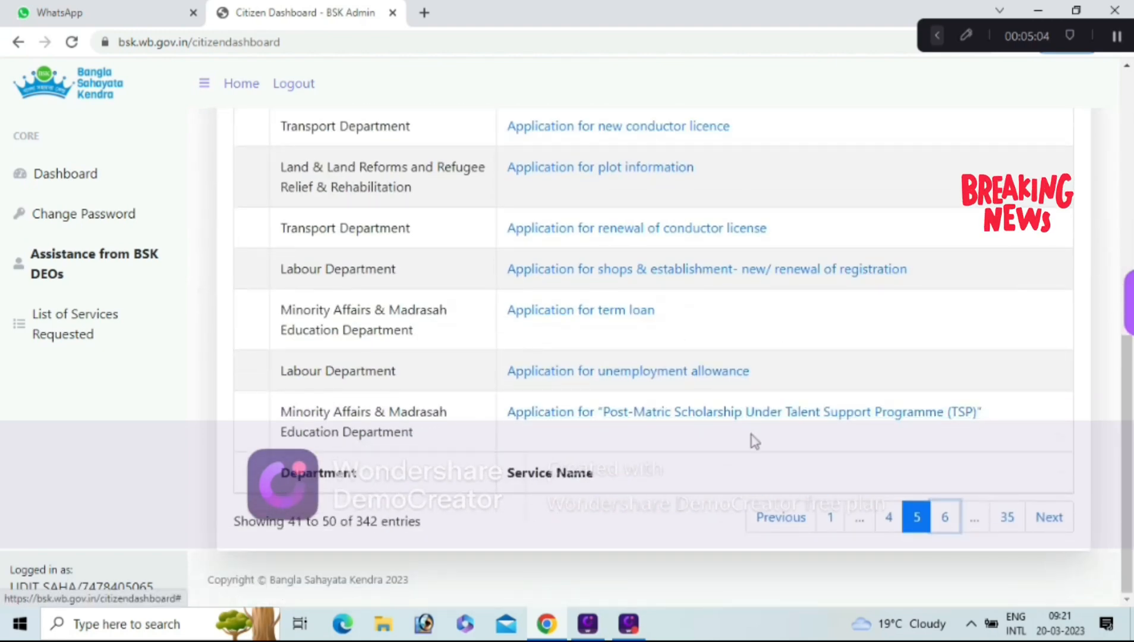
- Show page 6 of the list of services and look over its departments and certificate, licence and health scheme applications
click(957, 526)
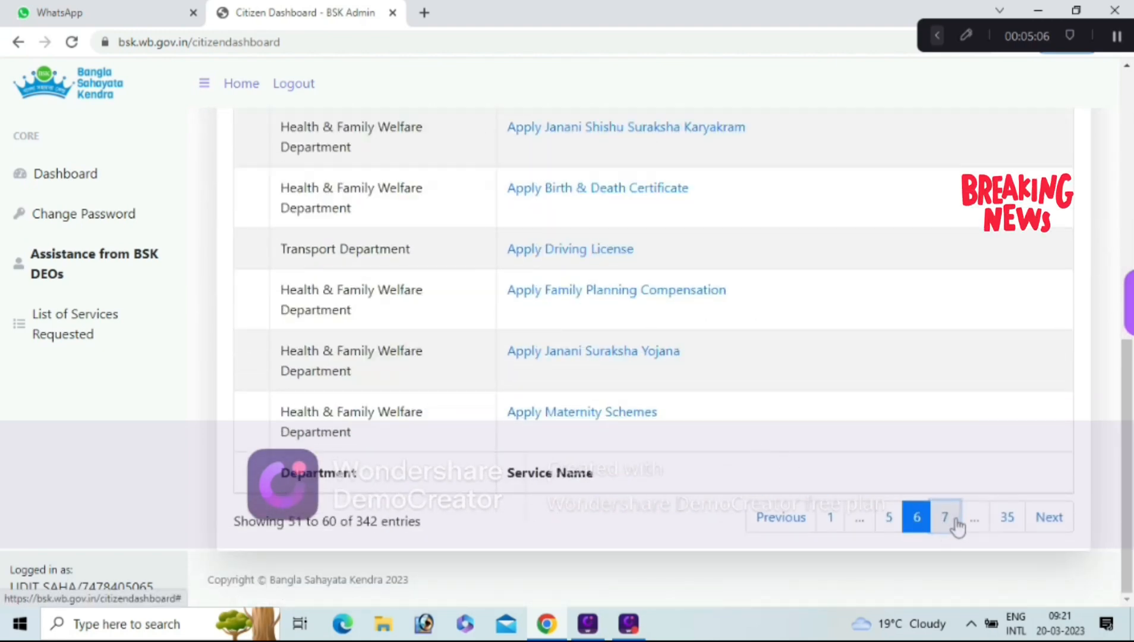
scroll(571, 428, up, 3)
scroll(567, 307, up, 3)
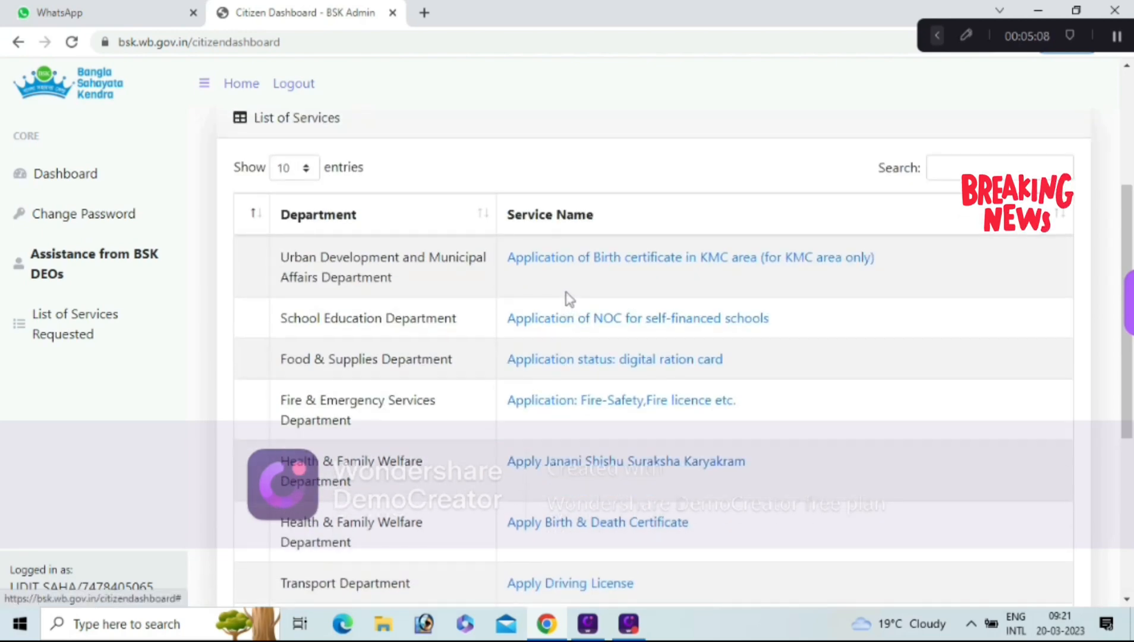
scroll(687, 309, down, 6)
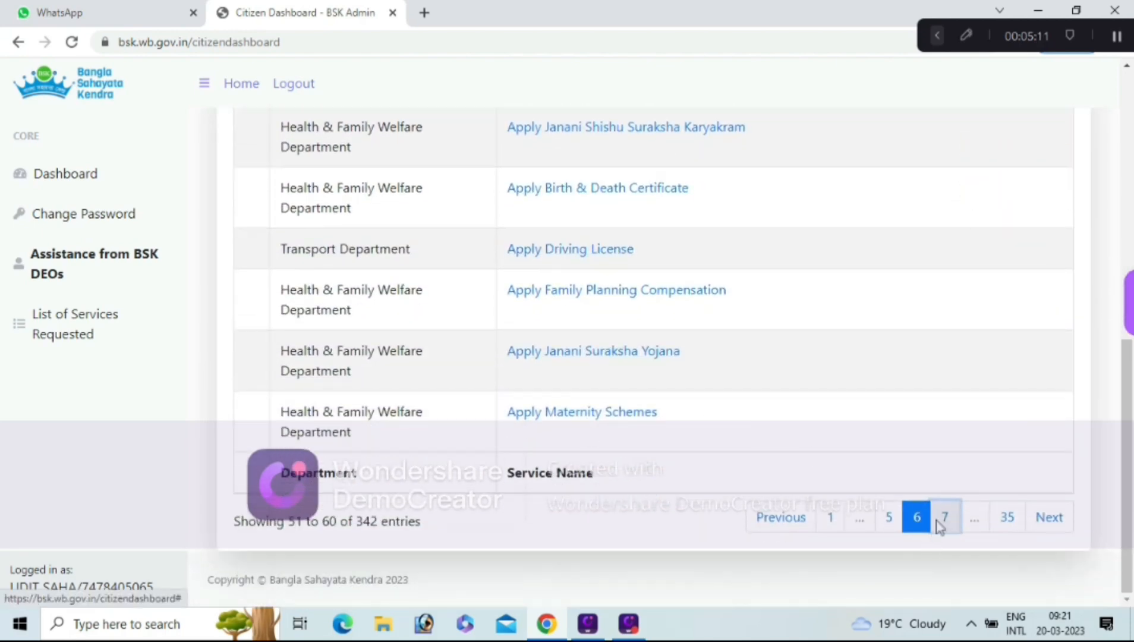
- Show page 7 of the list of services and look through its entries, from Nikshay Poshan Yojana to the blue book modification
click(940, 525)
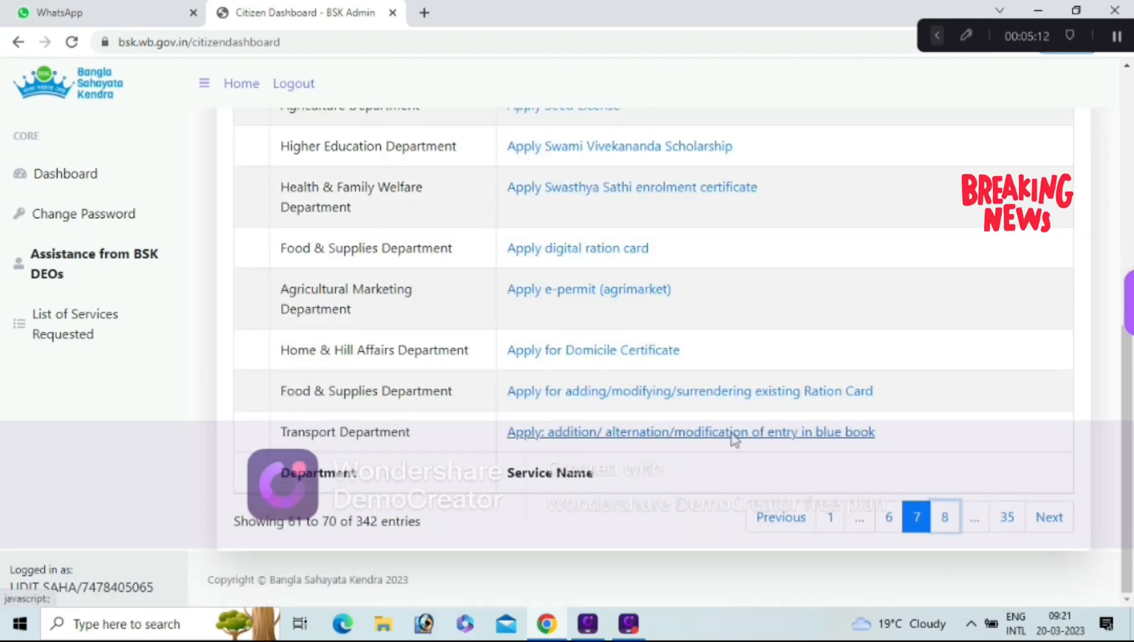
scroll(630, 332, up, 4)
scroll(620, 362, down, 3)
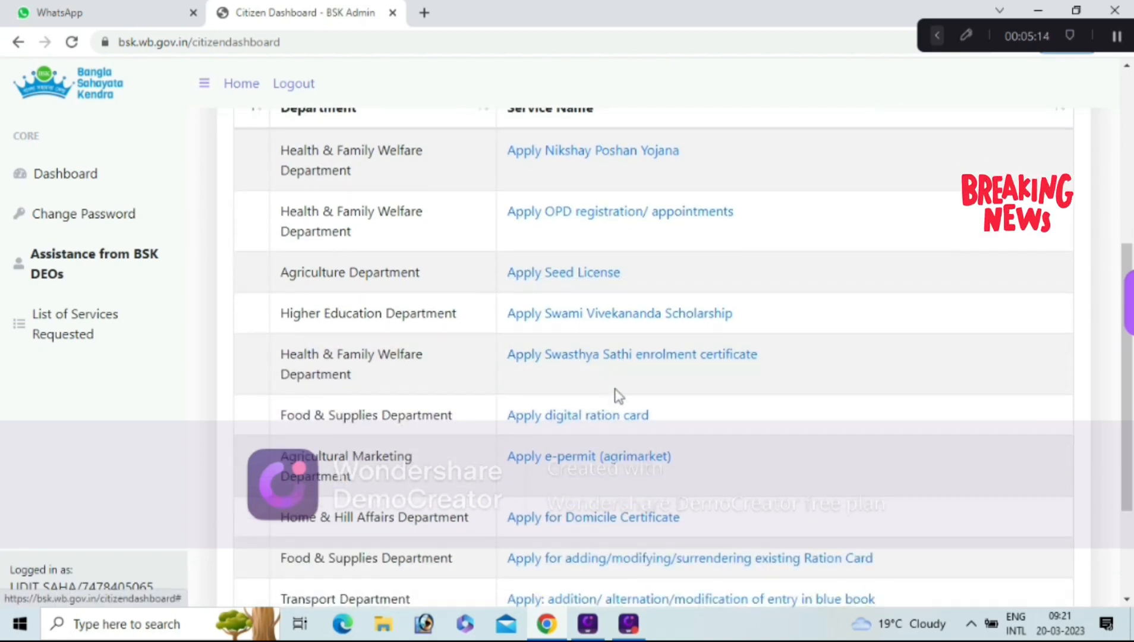
scroll(683, 457, down, 2)
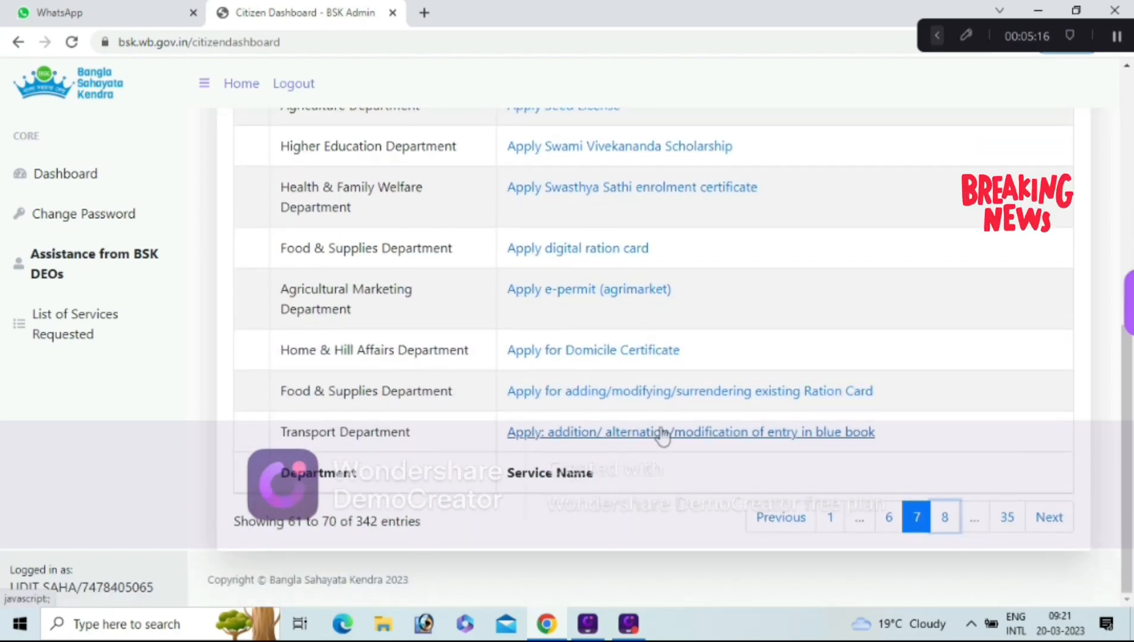
- Return to the dashboard's service lookup field under the heading "Name the service you are looking for"
scroll(660, 435, up, 3)
scroll(667, 436, up, 3)
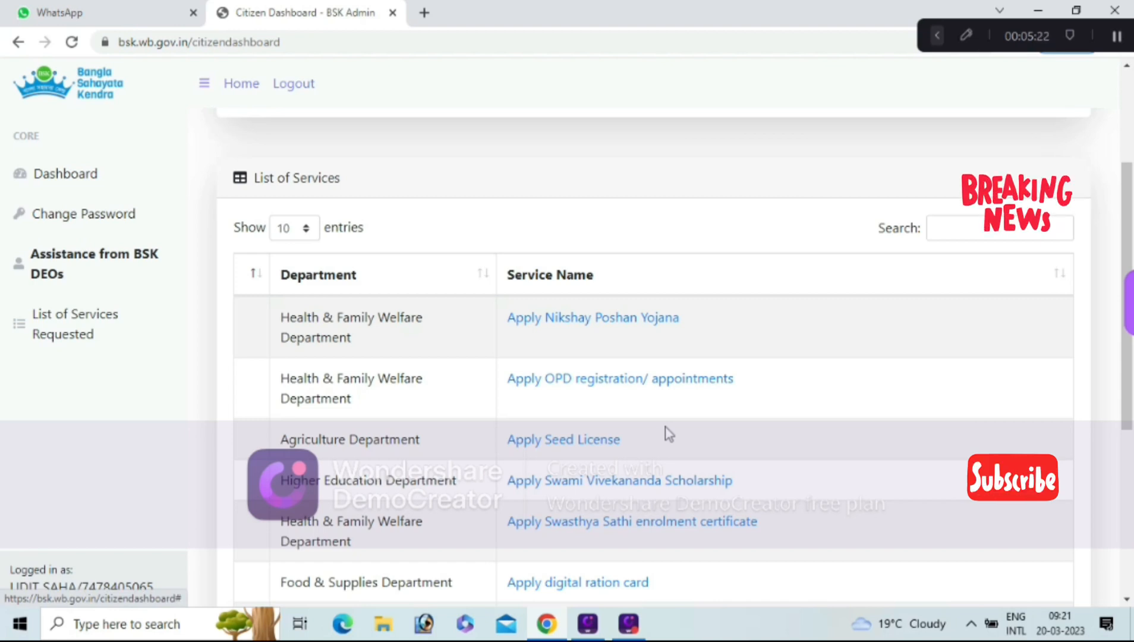
scroll(668, 434, up, 3)
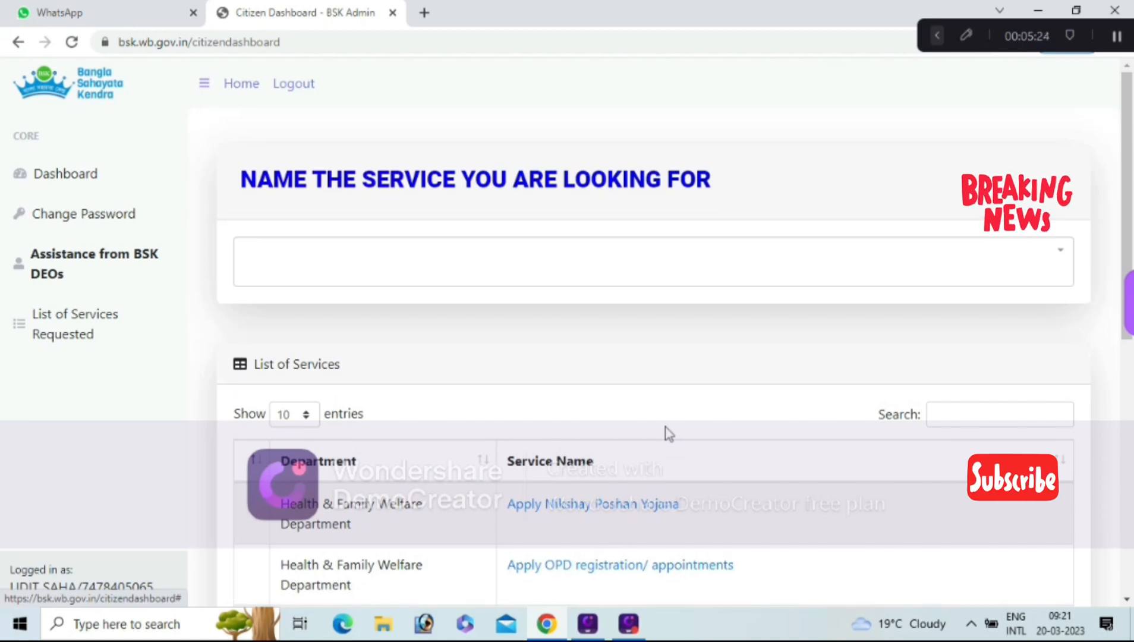